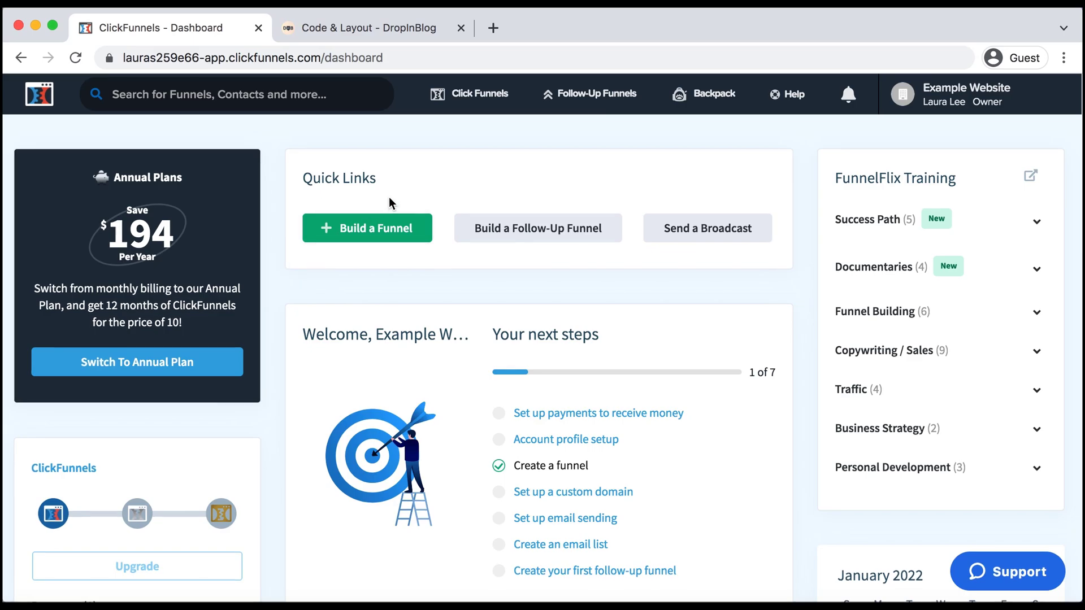
Drop open the Click Funnels menu in the dashboard's top navigation bar.
mouse_move(472, 96)
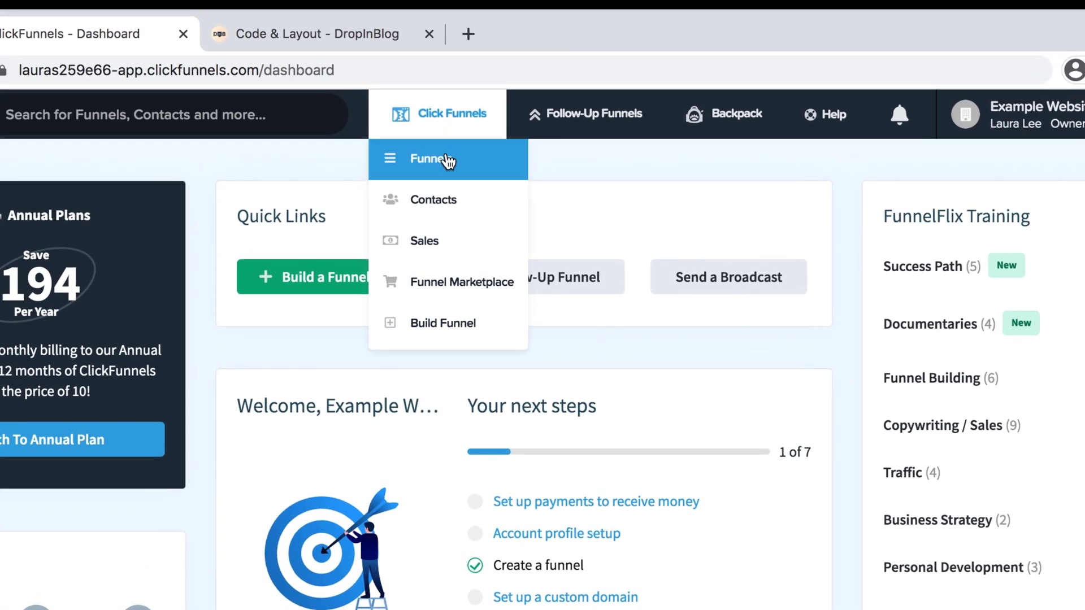
Go to the Funnels list and open the Example Website funnel's Home step overview.
left_click(448, 161)
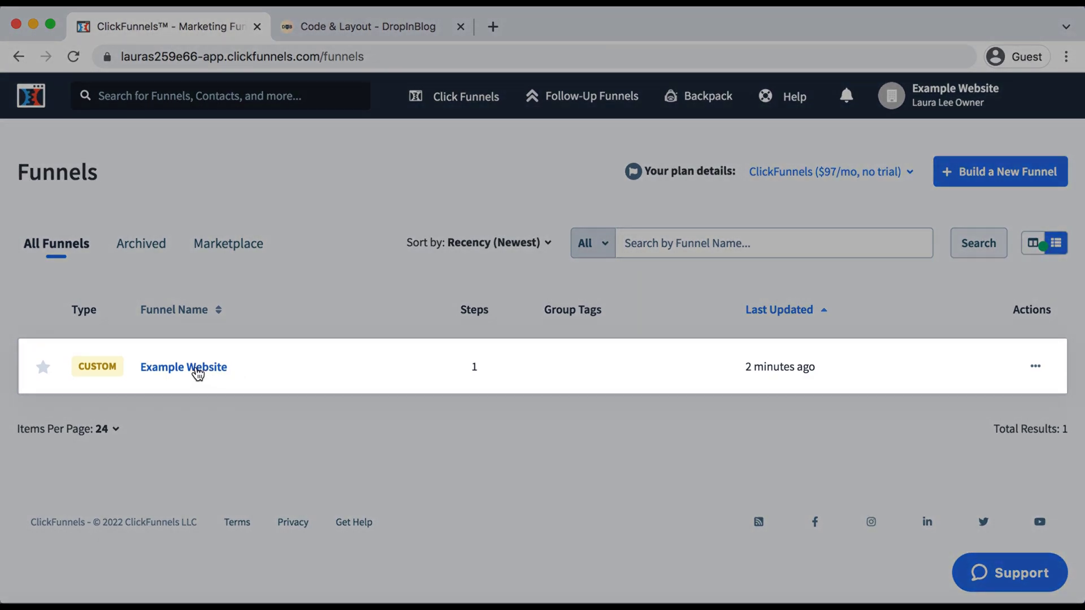
left_click(197, 373)
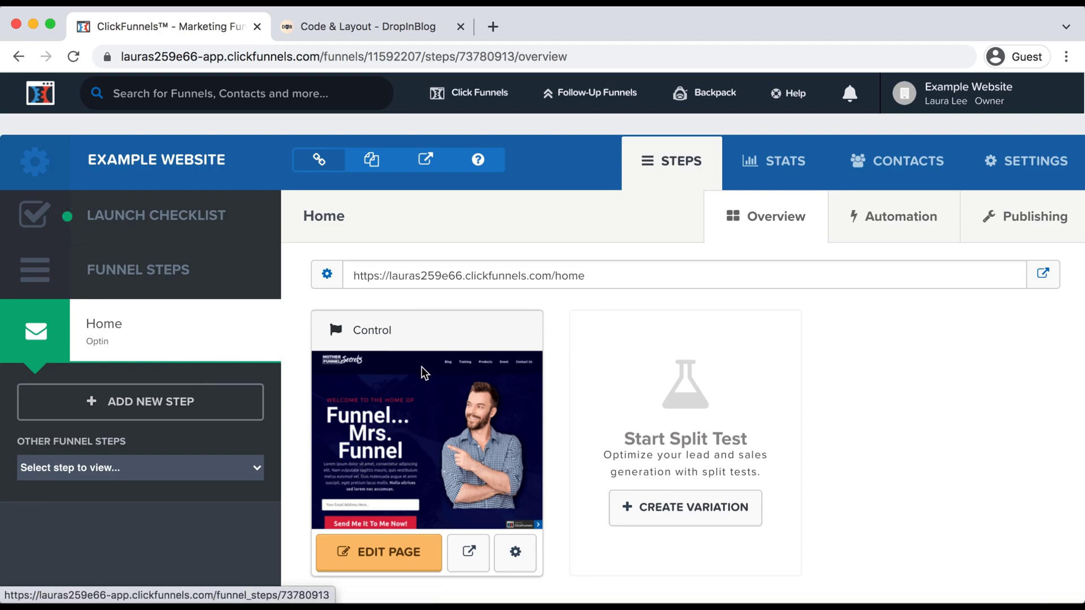
scroll(423, 372, "down", 3)
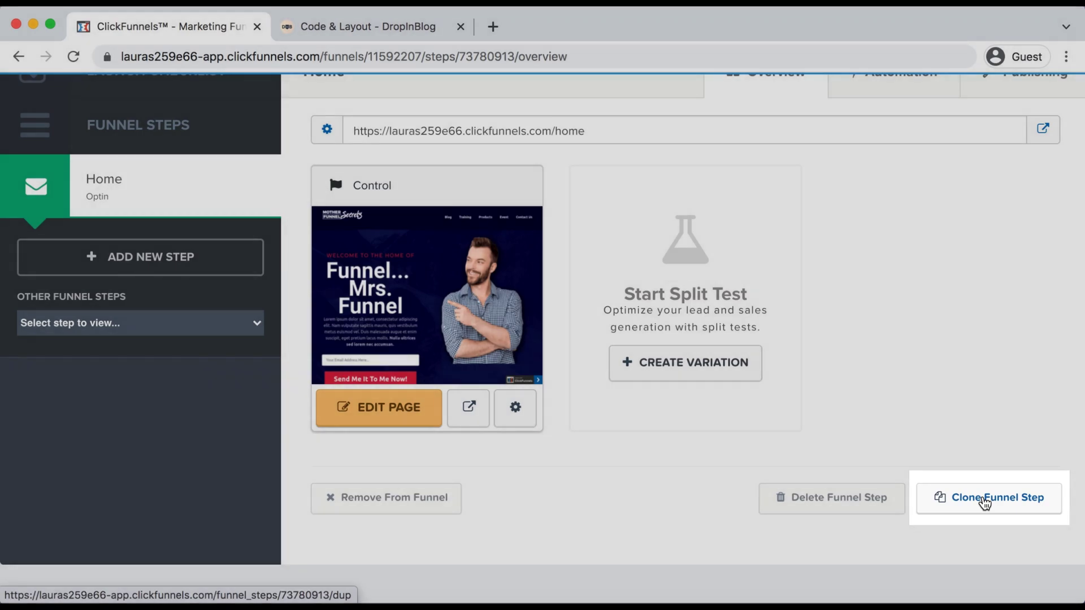
Clone the Home step and add the copy to the Example Website funnel.
left_click(984, 501)
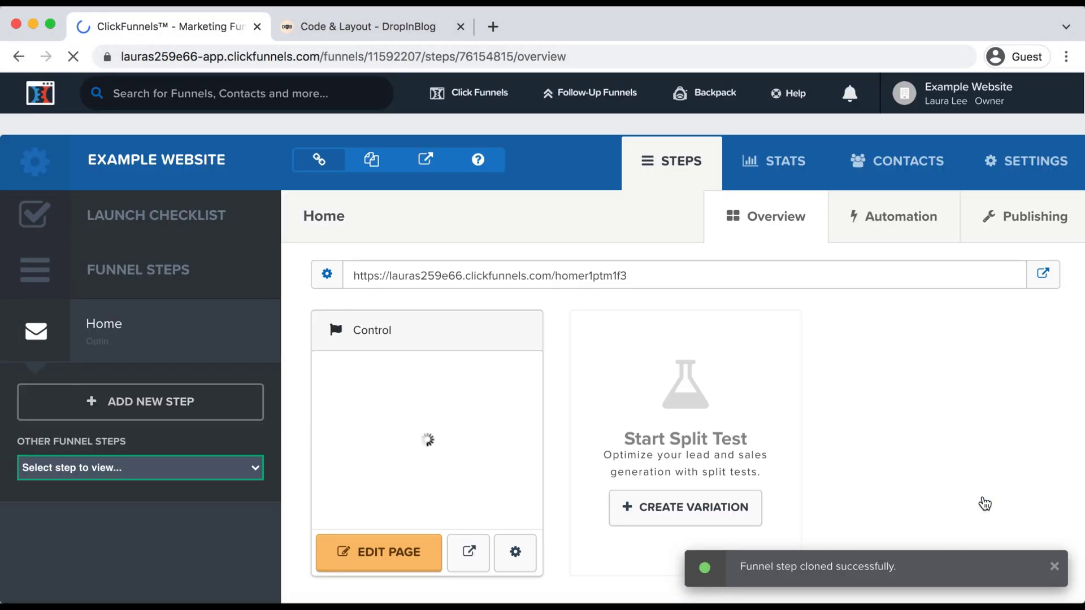
scroll(721, 515, "down", 3)
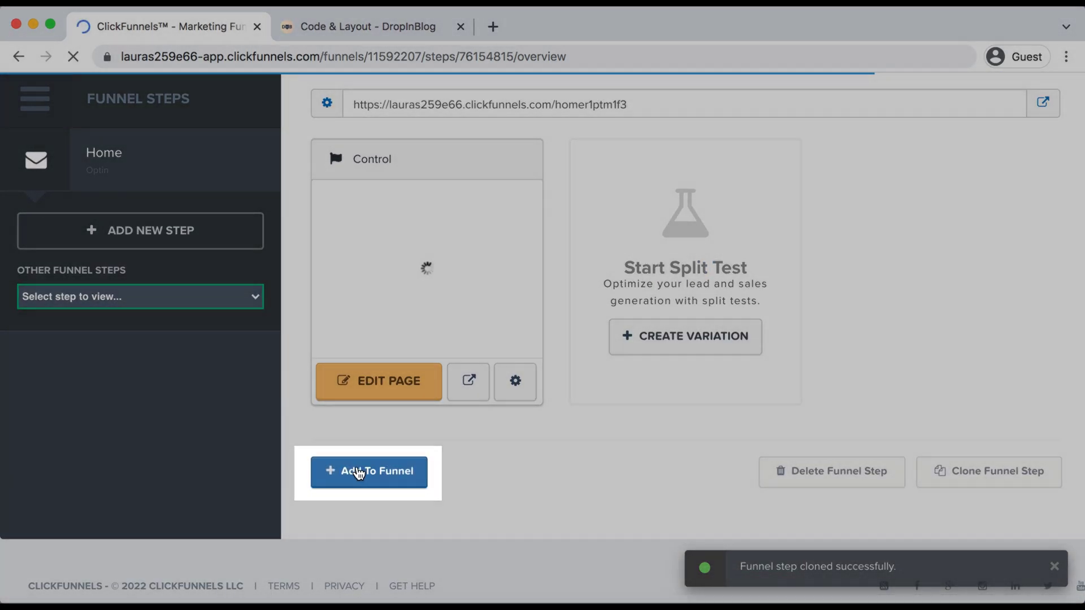
left_click(358, 473)
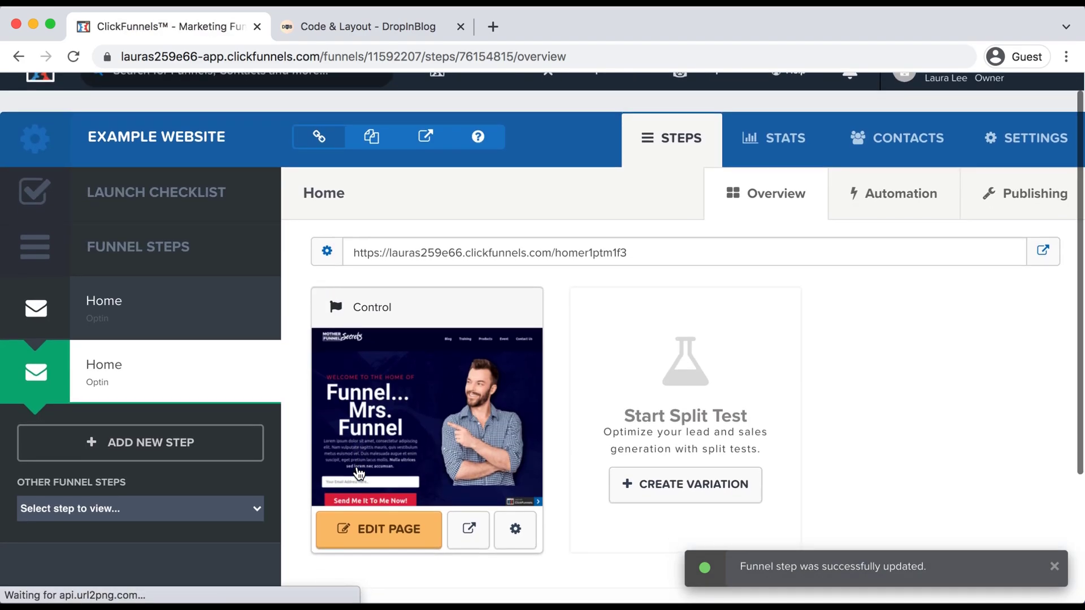
scroll(359, 472, "down", 2)
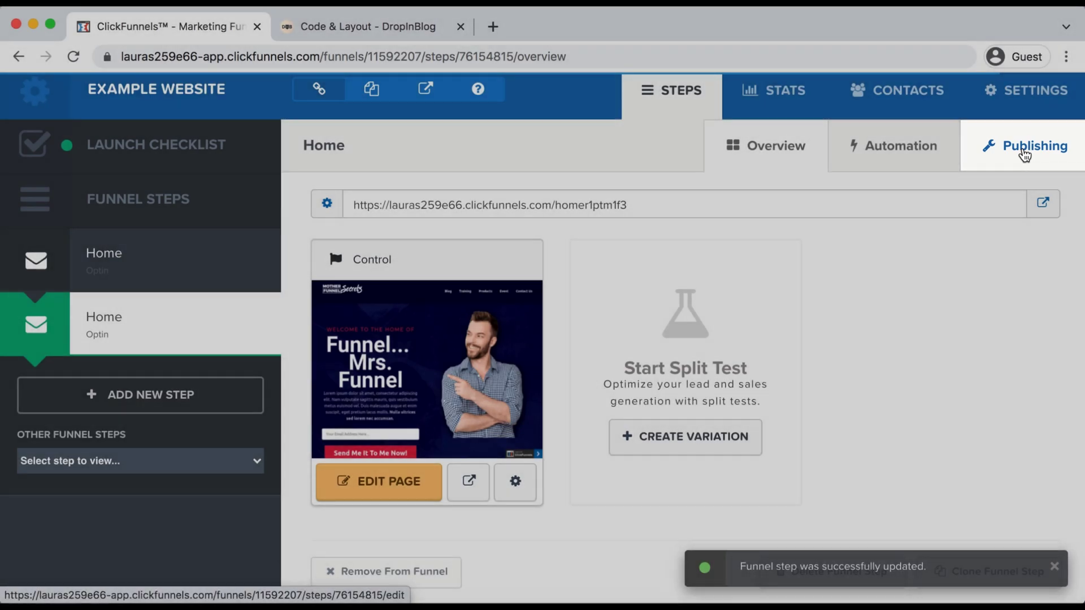
Rename the cloned step to 'Blog' with path 'blog' and save the step.
left_click(1024, 152)
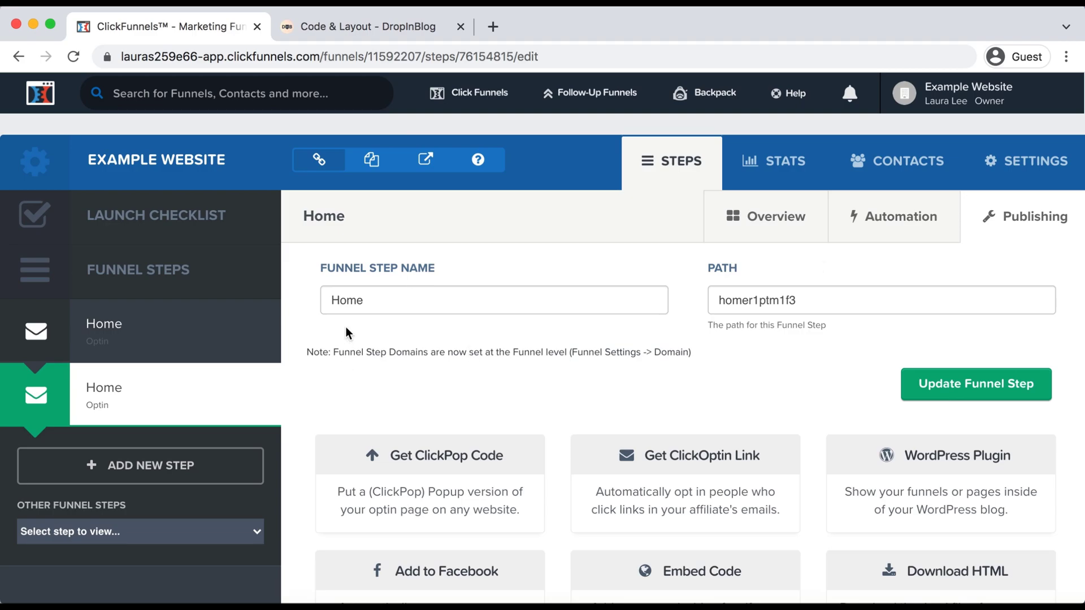
left_click_drag(372, 301, 318, 303)
key("BackSpace")
type("Blog")
double_click(725, 300)
type("blog")
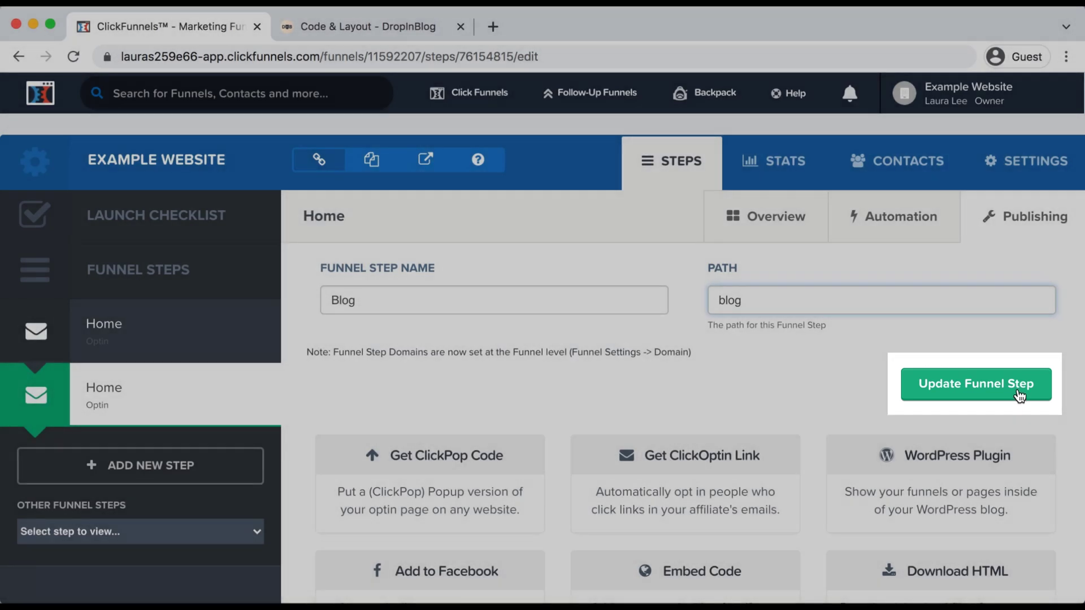
left_click(1018, 396)
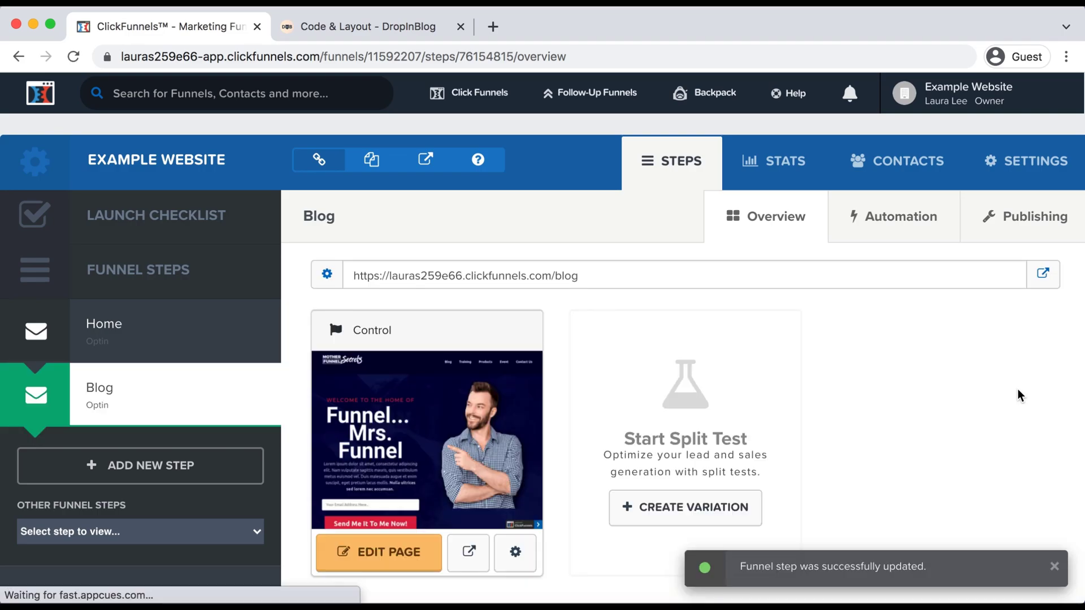
Open the Blog step's page in the editor and delete its hero section.
scroll(652, 350, "down", 2)
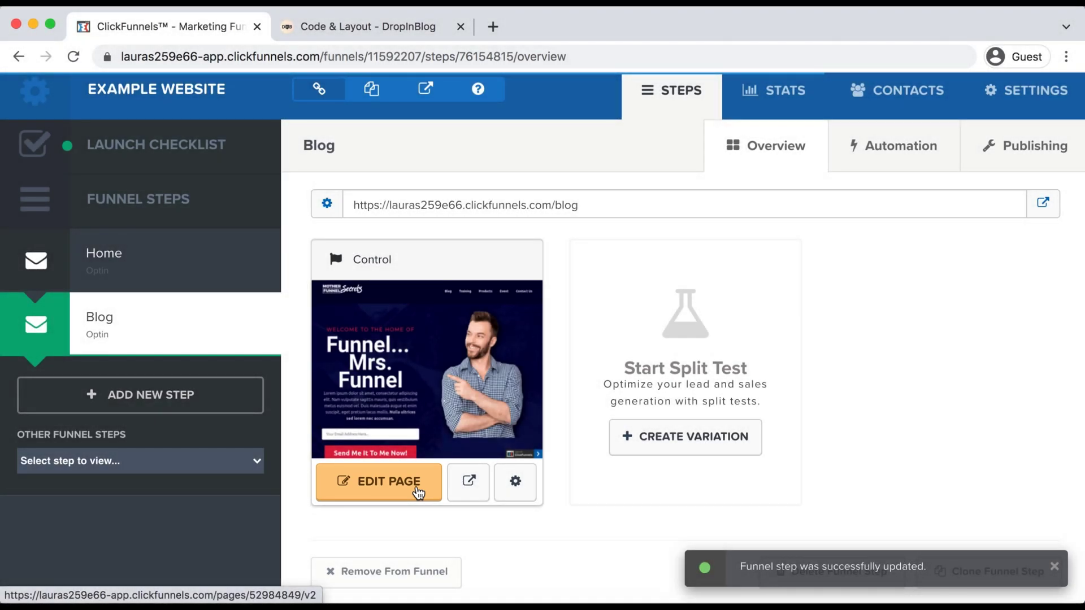
left_click(418, 488)
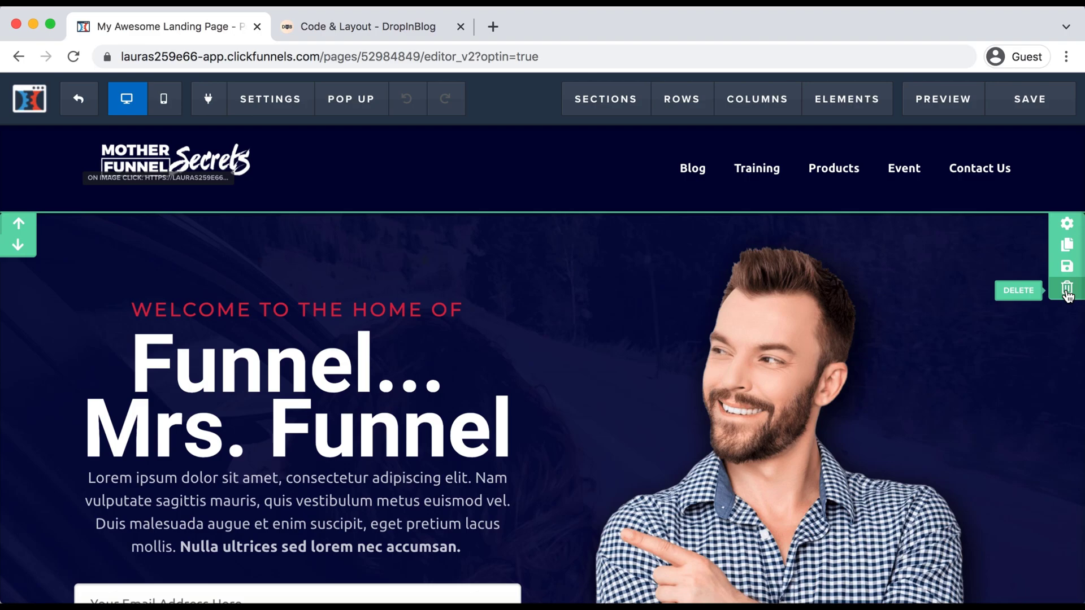
left_click(1067, 289)
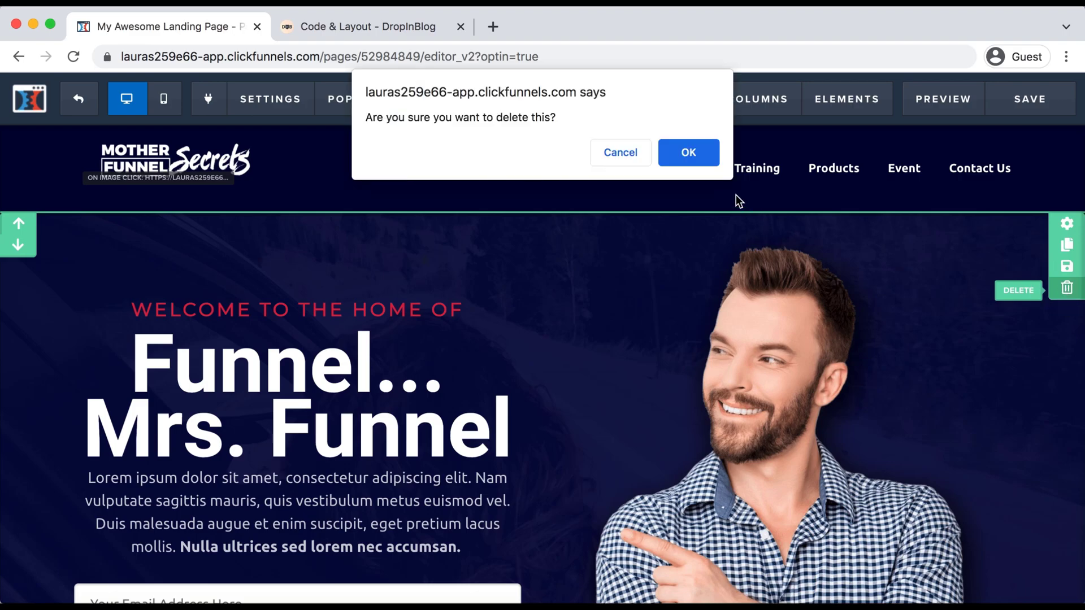
left_click(683, 153)
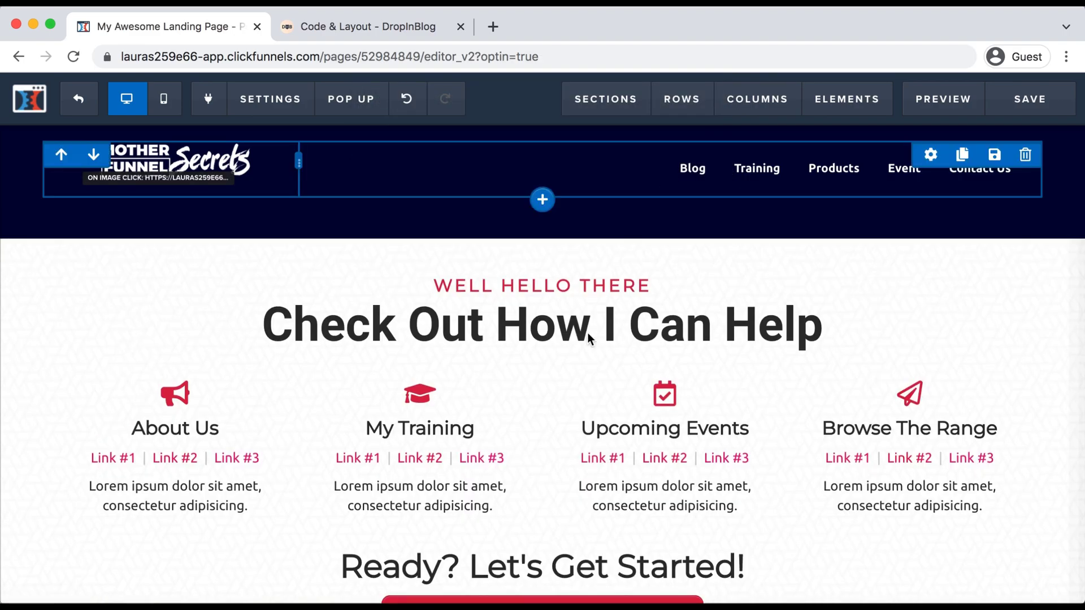
Delete the services, limited time offer, testimonials headline and testimonials rows.
scroll(599, 328, "down", 1)
mouse_move(1067, 246)
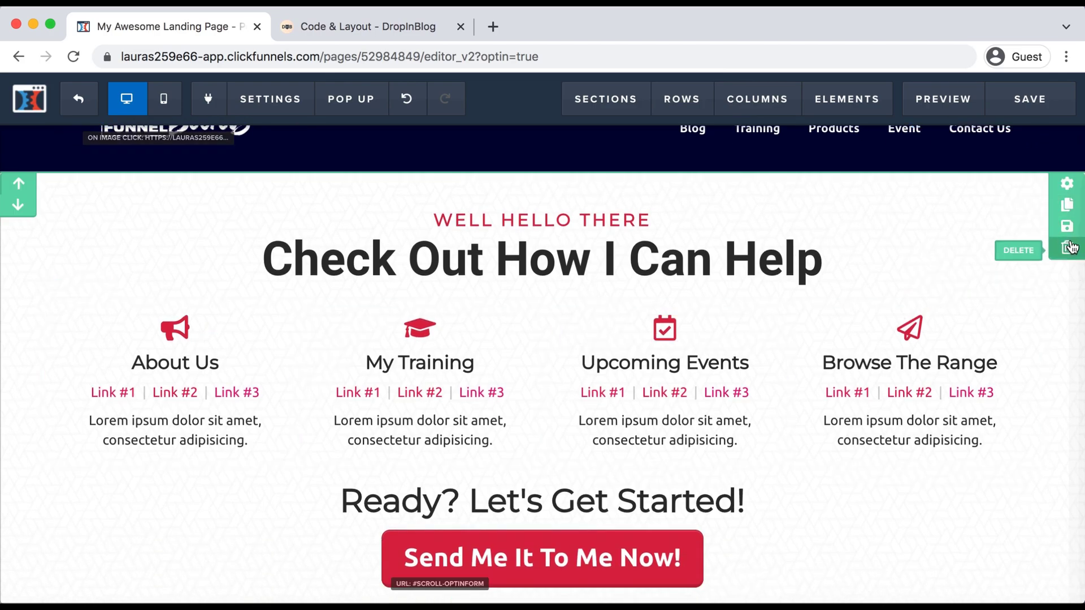
left_click(1068, 248)
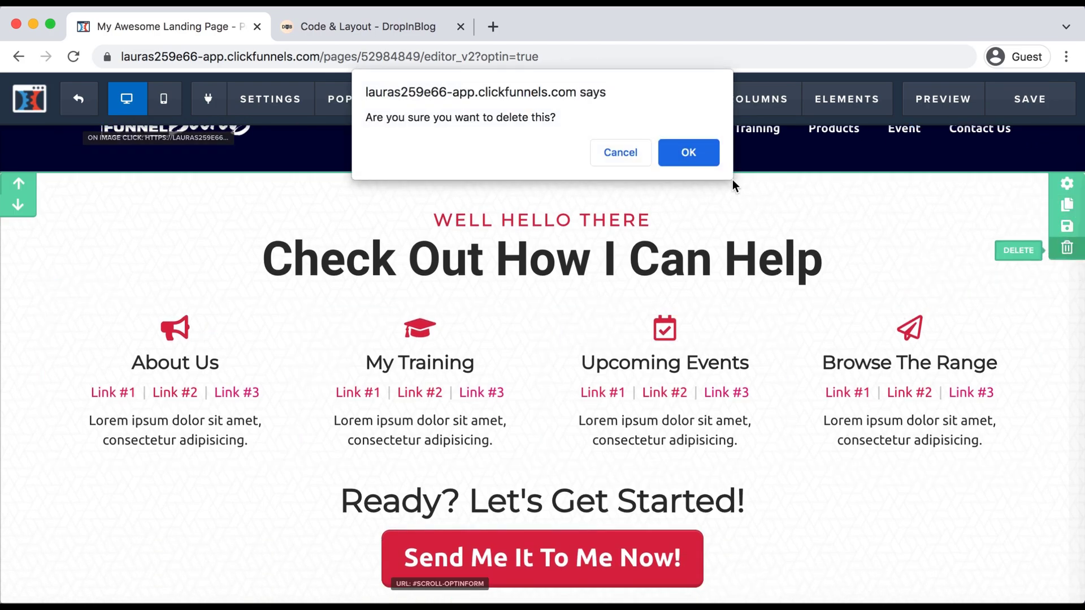
left_click(699, 159)
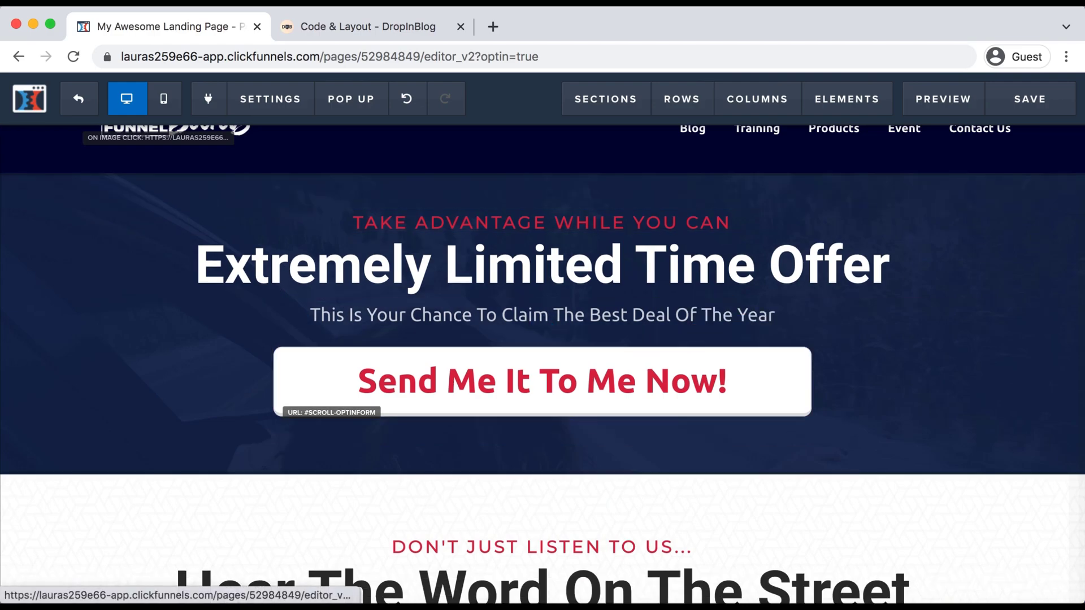
left_click(1066, 247)
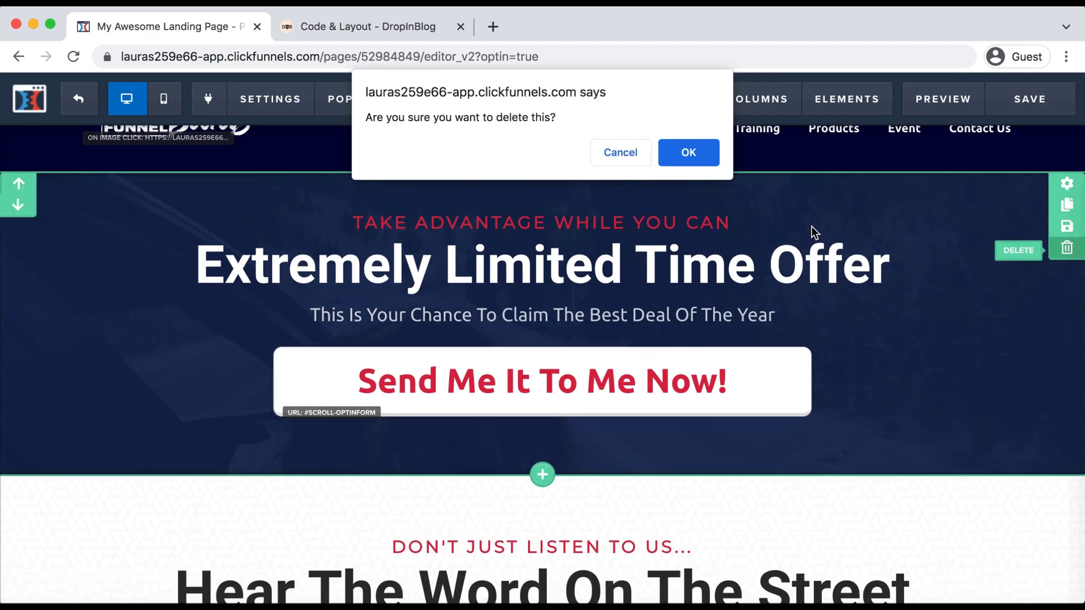
left_click(706, 159)
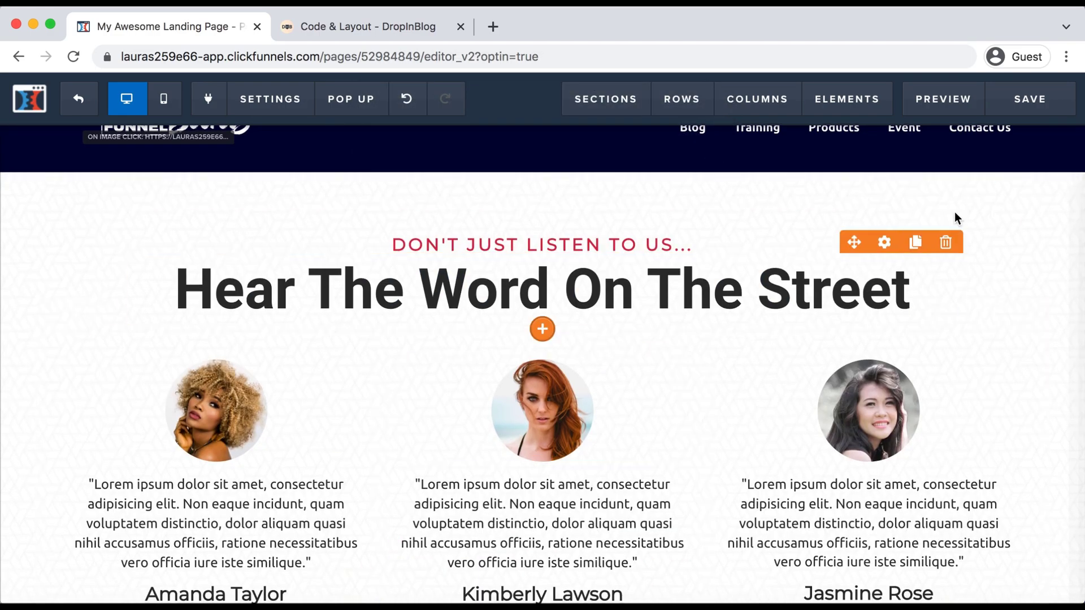
left_click(977, 194)
left_click(704, 156)
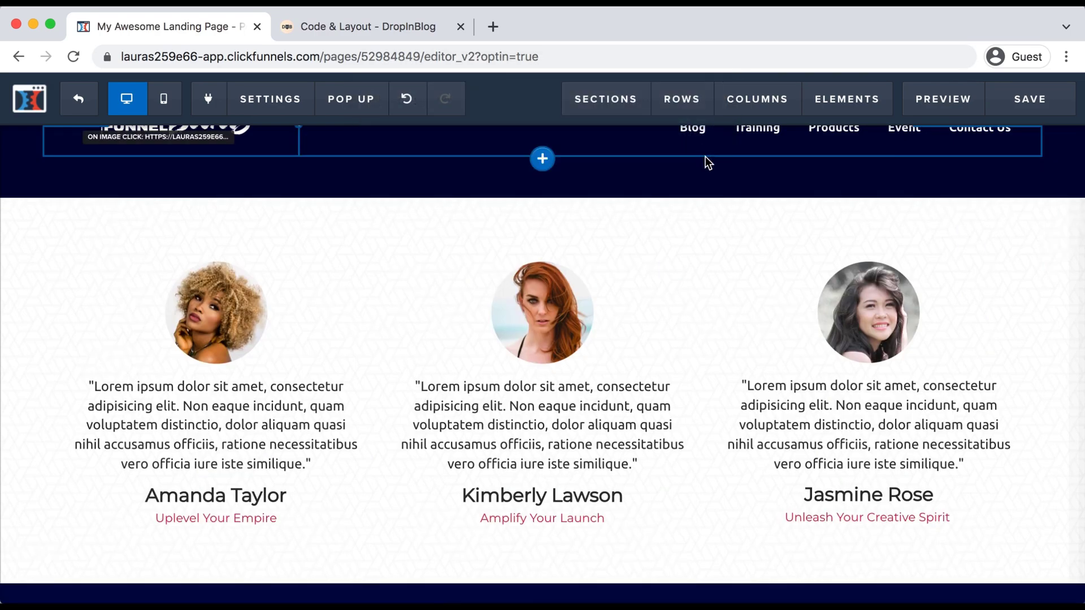
left_click(1026, 194)
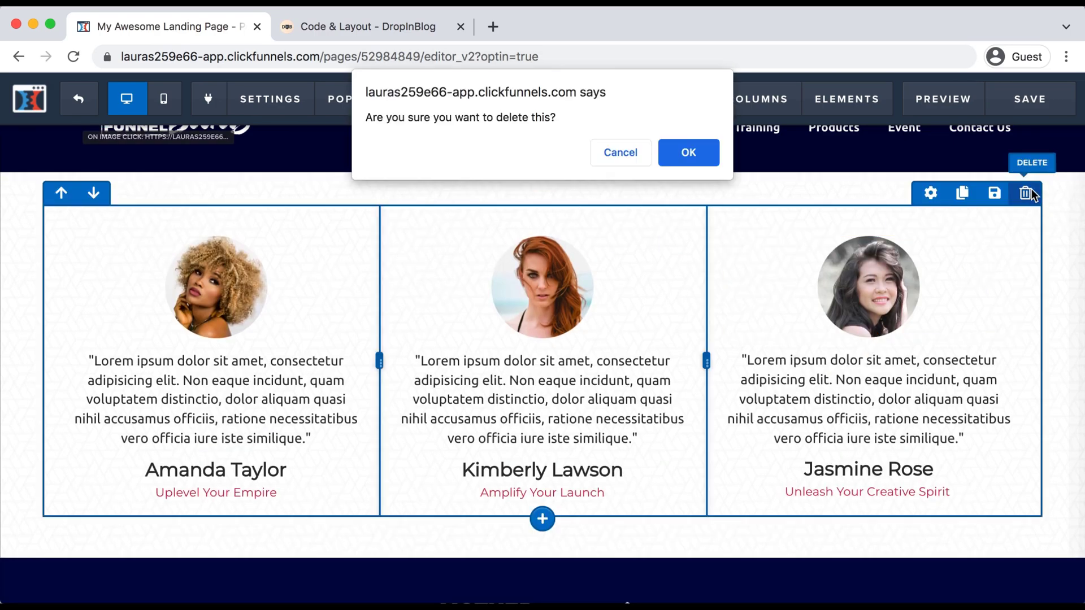
left_click(680, 161)
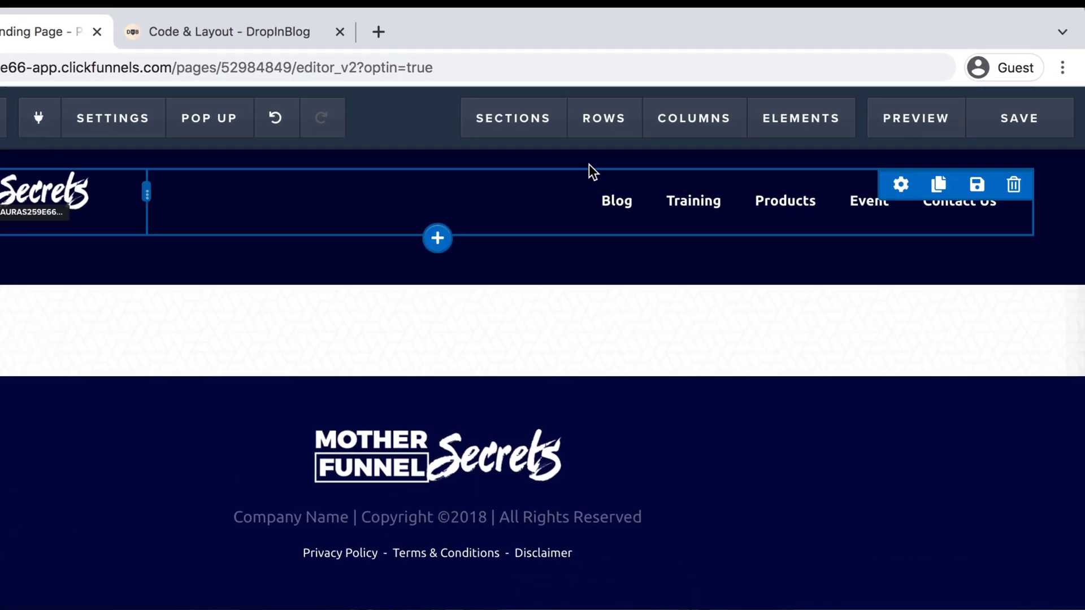
Place a '1 Column' row layout into the empty white section below the header.
mouse_move(613, 135)
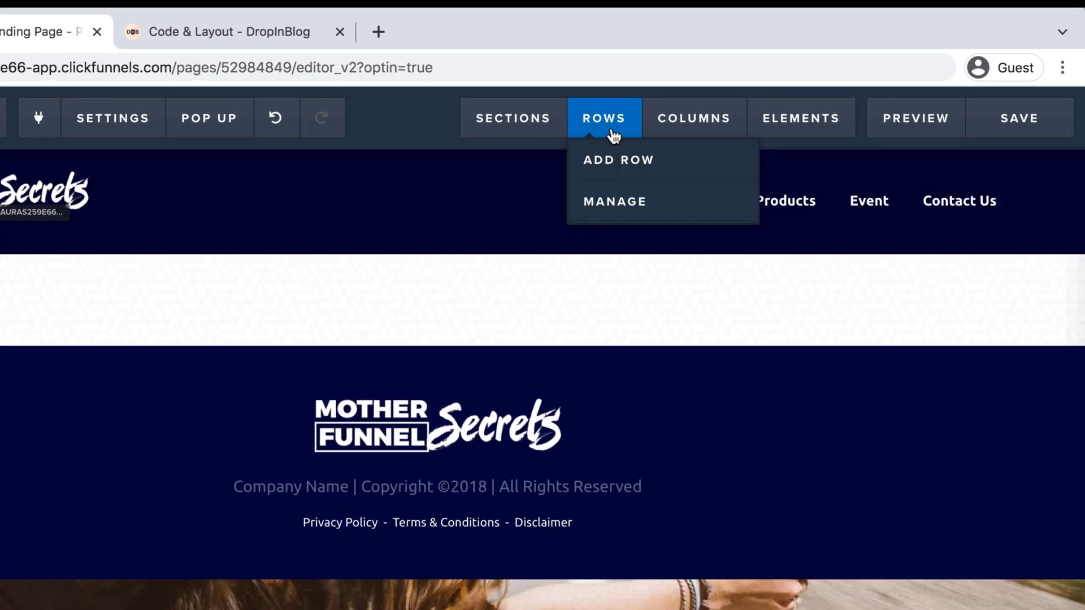
left_click(614, 158)
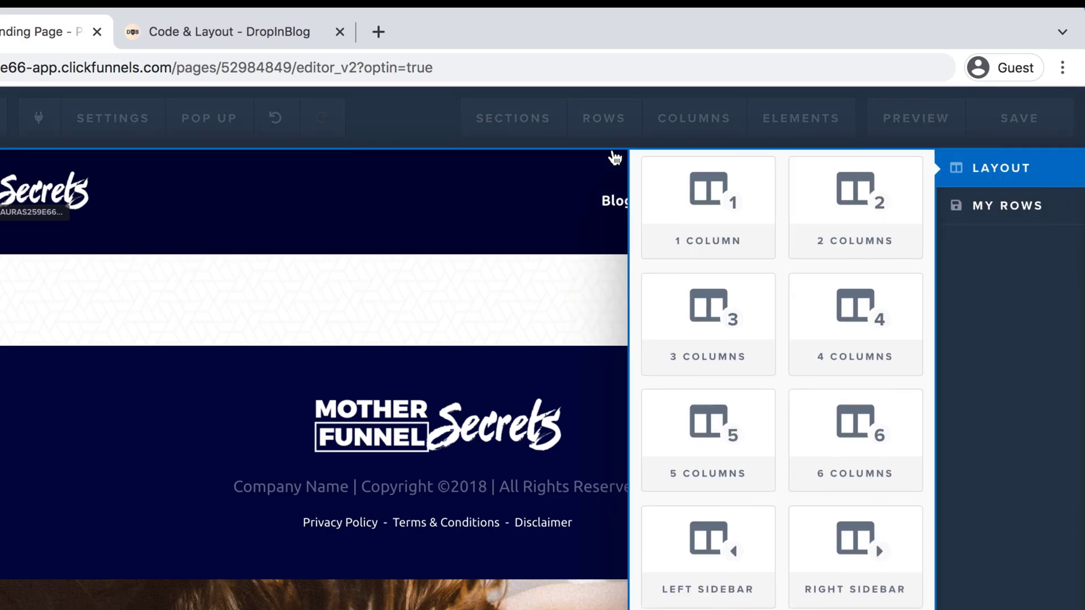
left_click_drag(650, 186, 389, 439)
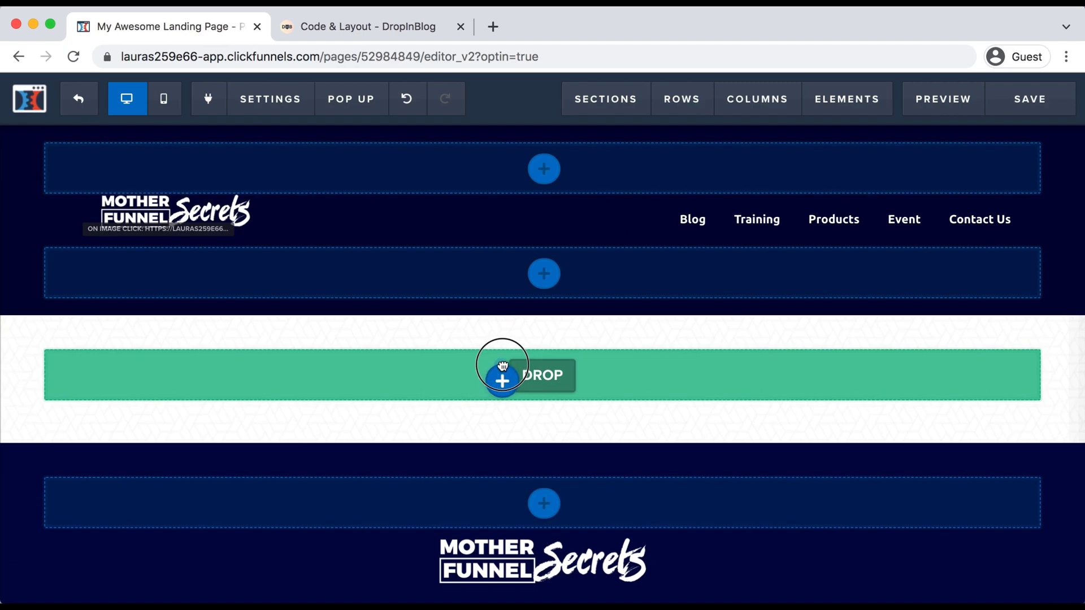
left_click_drag(502, 366, 503, 365)
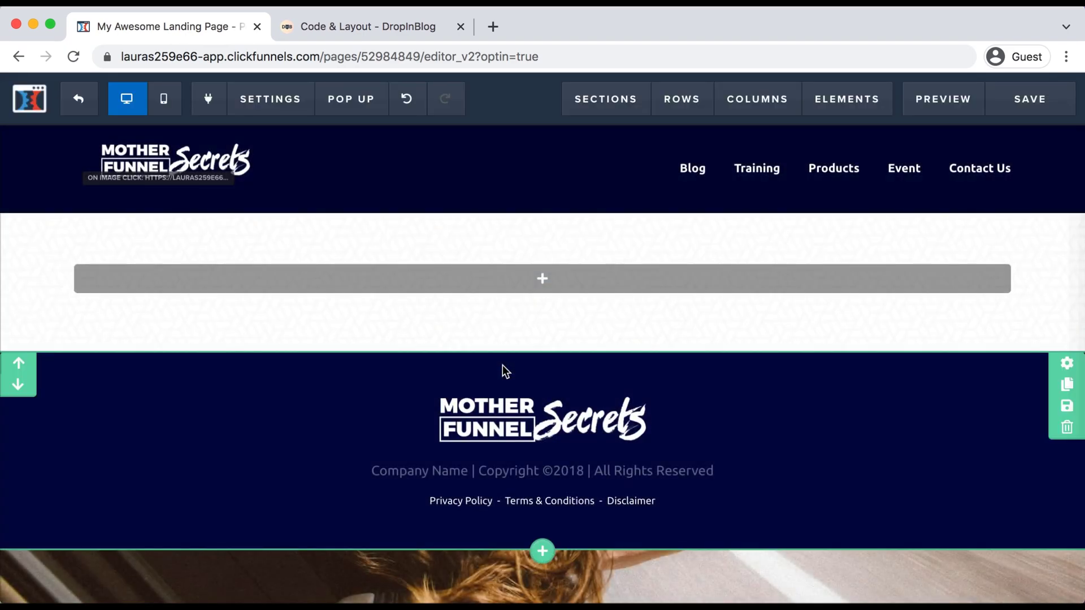
Drop a Custom JS/HTML element from Misc Elements into the row and open its settings.
mouse_move(543, 282)
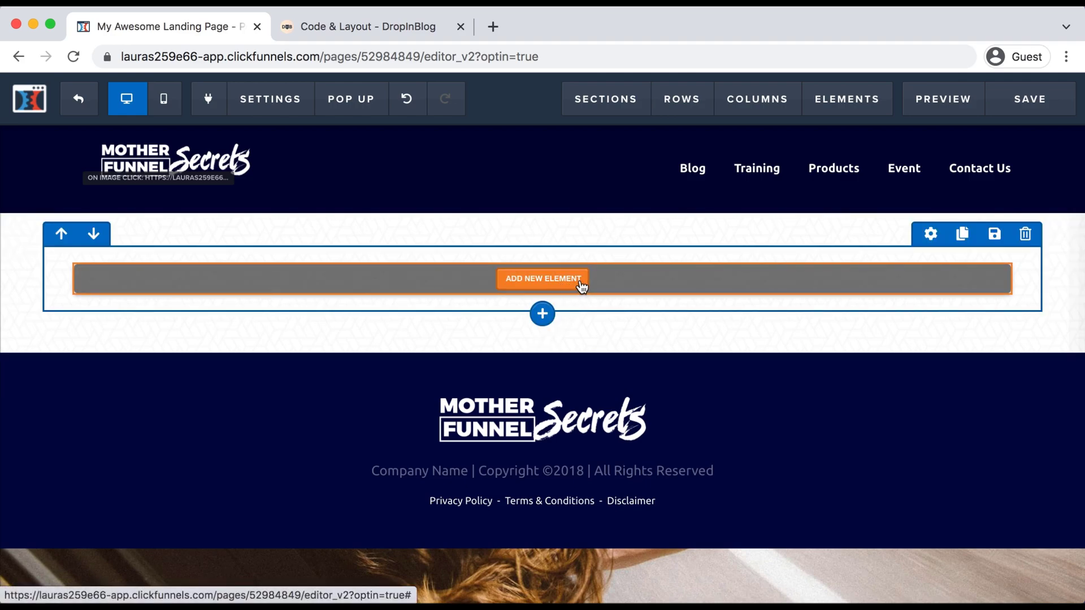
left_click(582, 286)
scroll(842, 331, "down", 5)
scroll(845, 328, "down", 10)
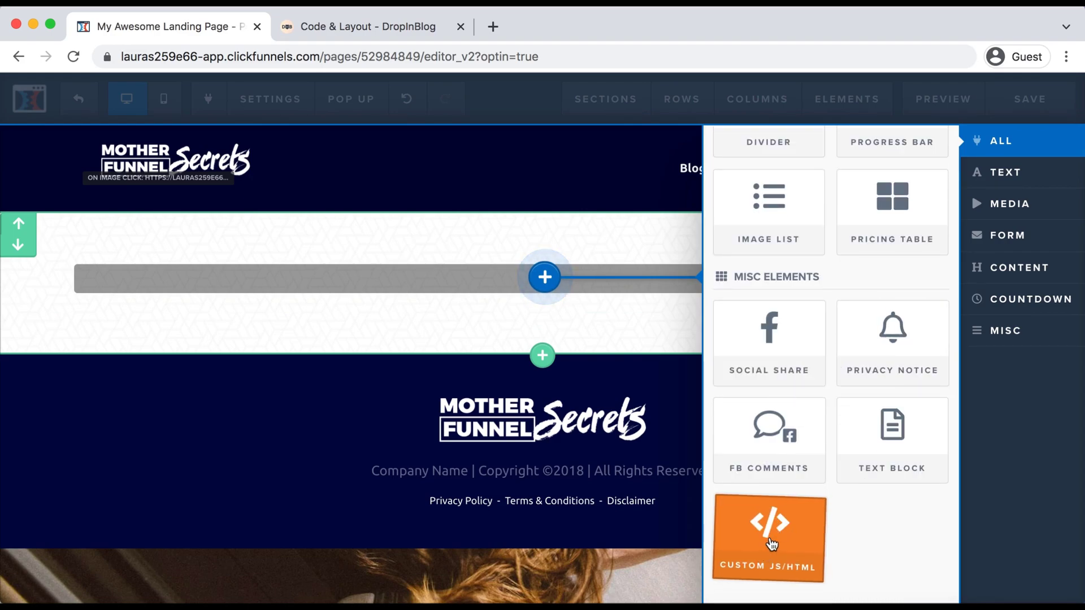
left_click_drag(772, 543, 528, 274)
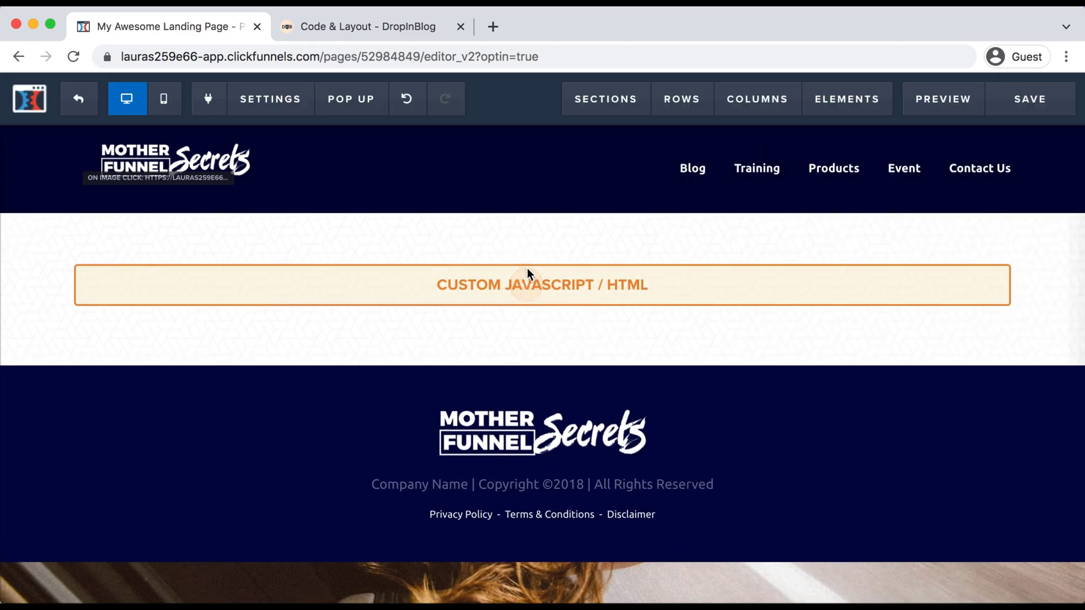
left_click(621, 291)
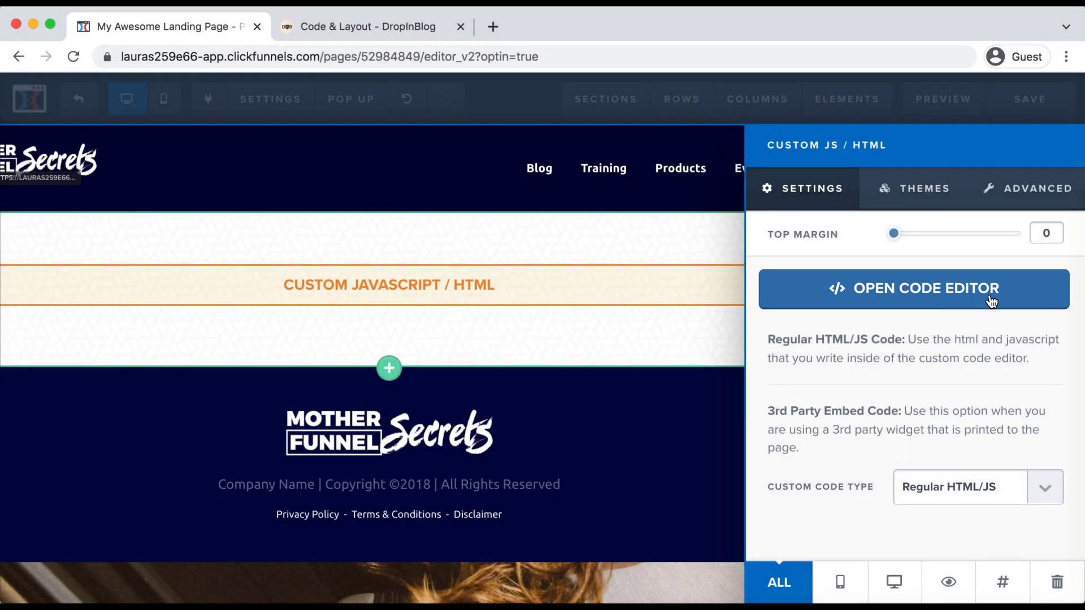
Open the empty code editor of the Custom JS/HTML element.
left_click(991, 301)
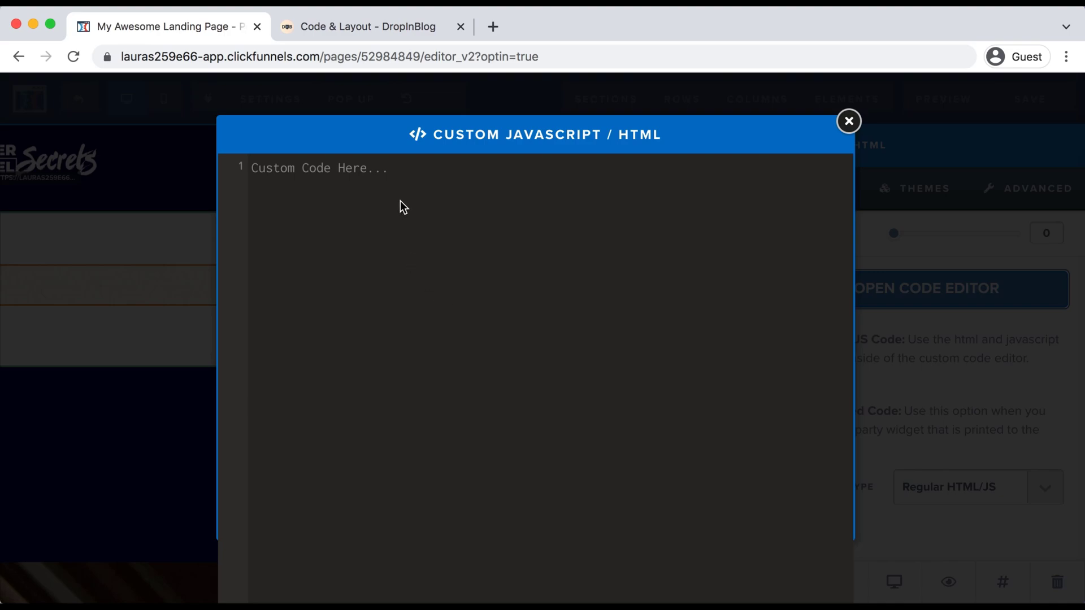
Copy DropInBlog's Step 1 embed script and paste it into the ClickFunnels code editor.
left_click(408, 32)
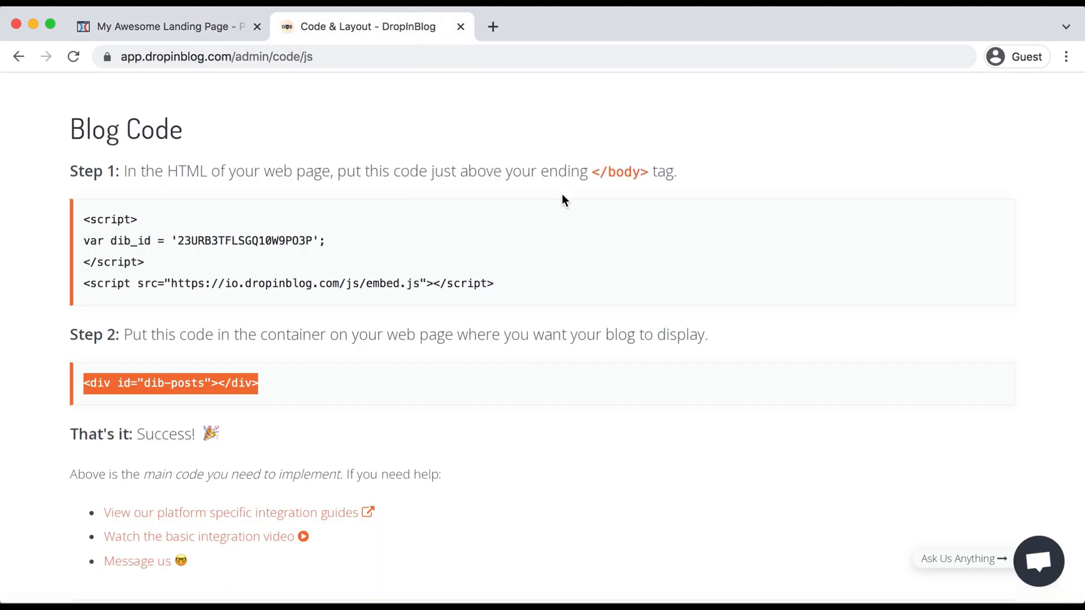
scroll(562, 200, "up", 5)
left_click(720, 111)
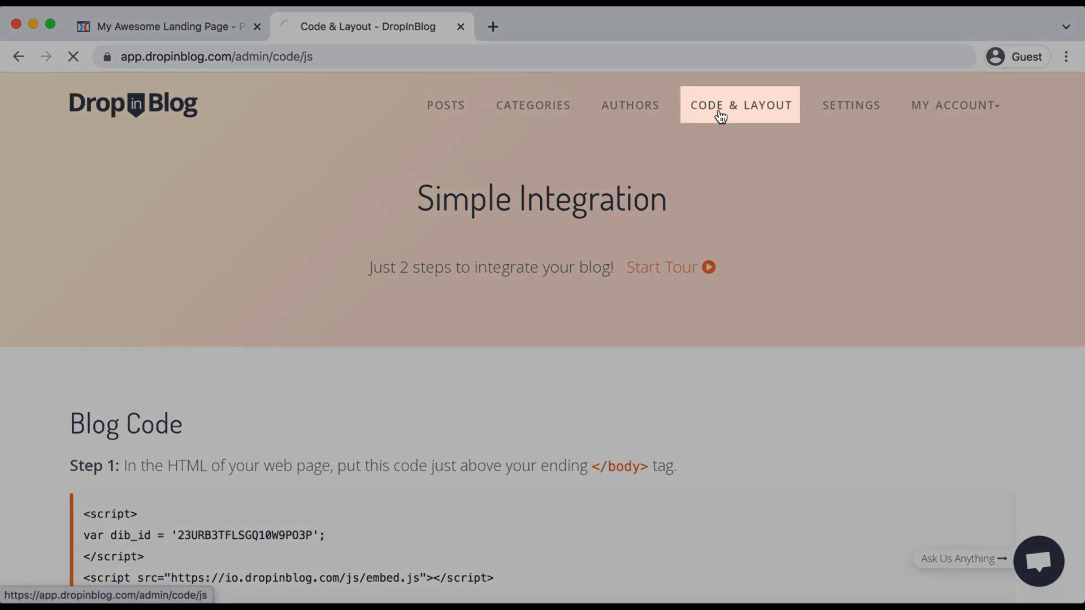
scroll(379, 387, "down", 4)
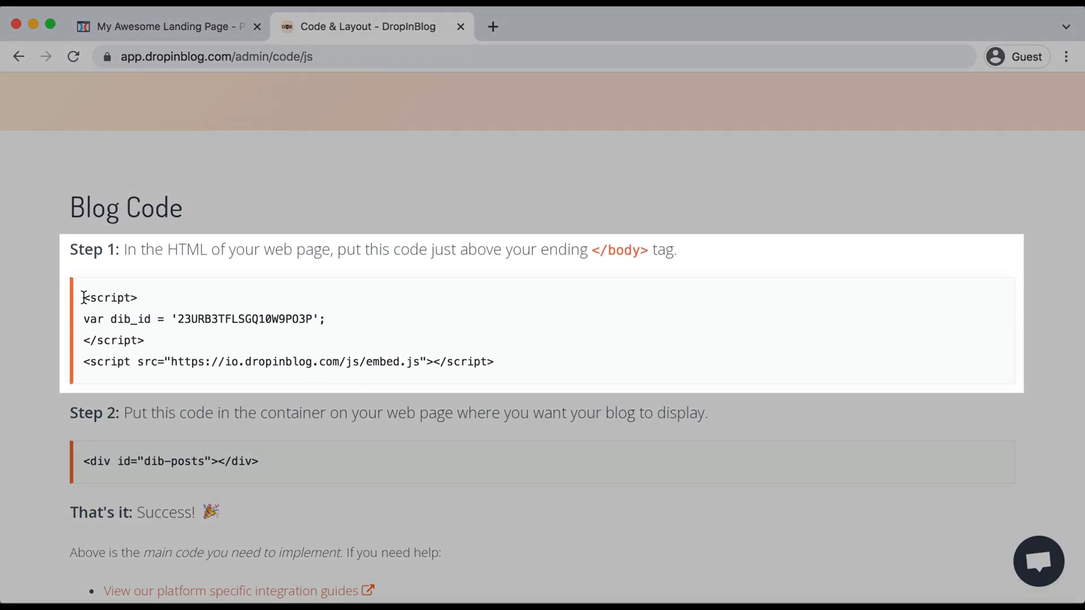
left_click_drag(84, 293, 510, 367)
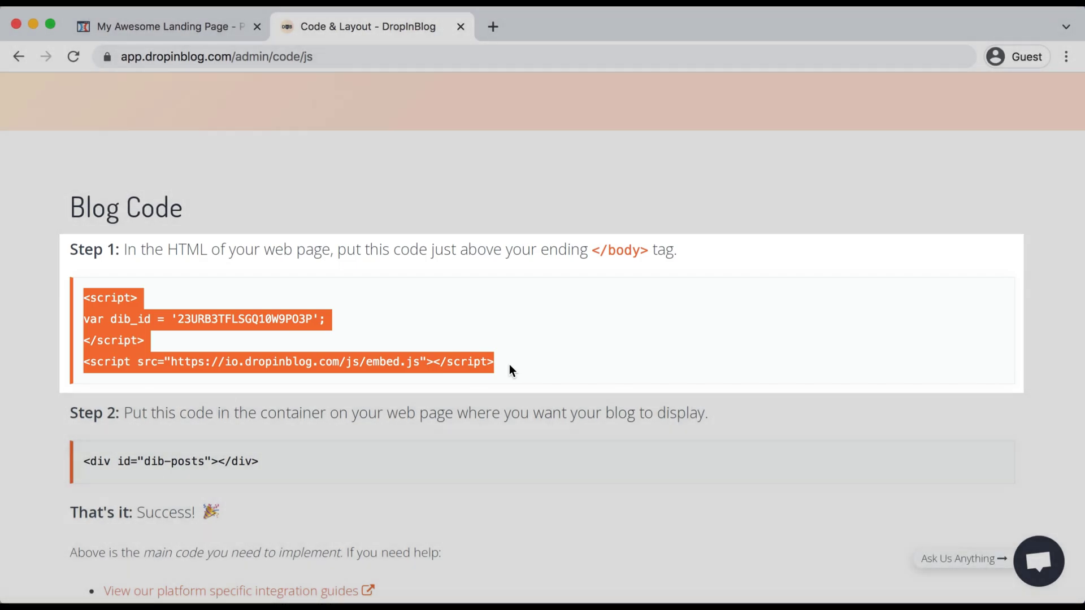
left_click(173, 22)
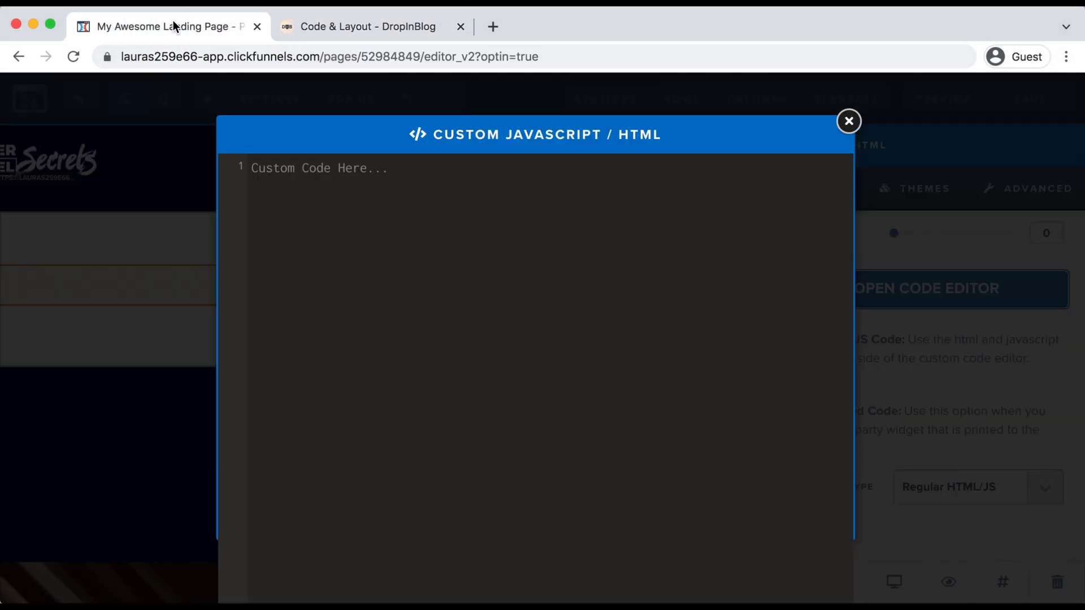
left_click(385, 188)
type("<script> var dib_id = '23URE3TFLSGQ10W9PO3P'; </script> <script src=\"https://io.dropinblog.com/js/embed.js\"></script>")
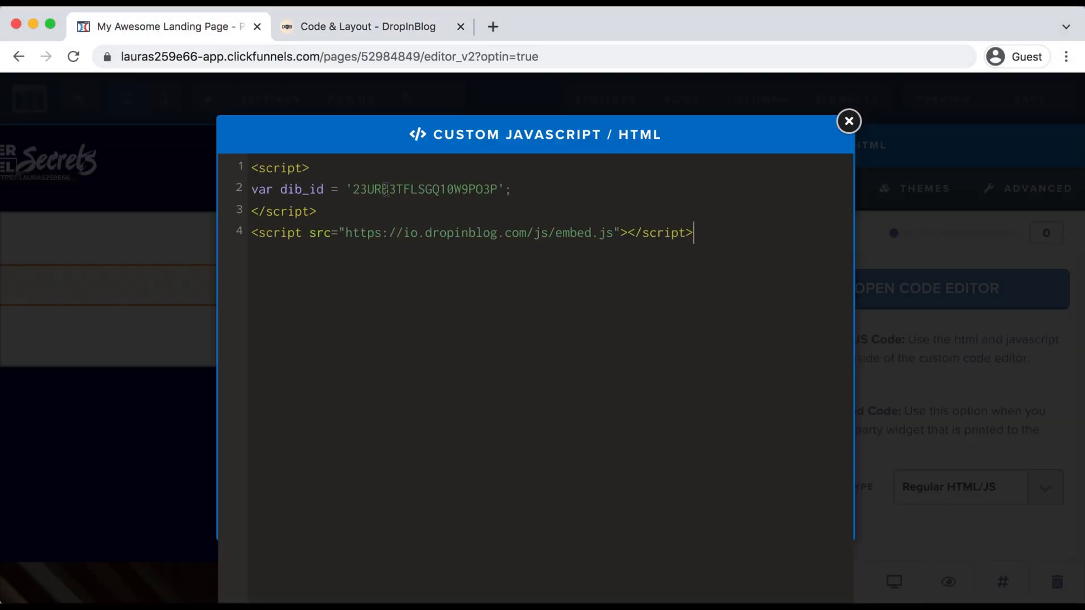
Copy the Step 2 <div id="dib-posts"></div> line and paste it on a new line below the script.
left_click(376, 32)
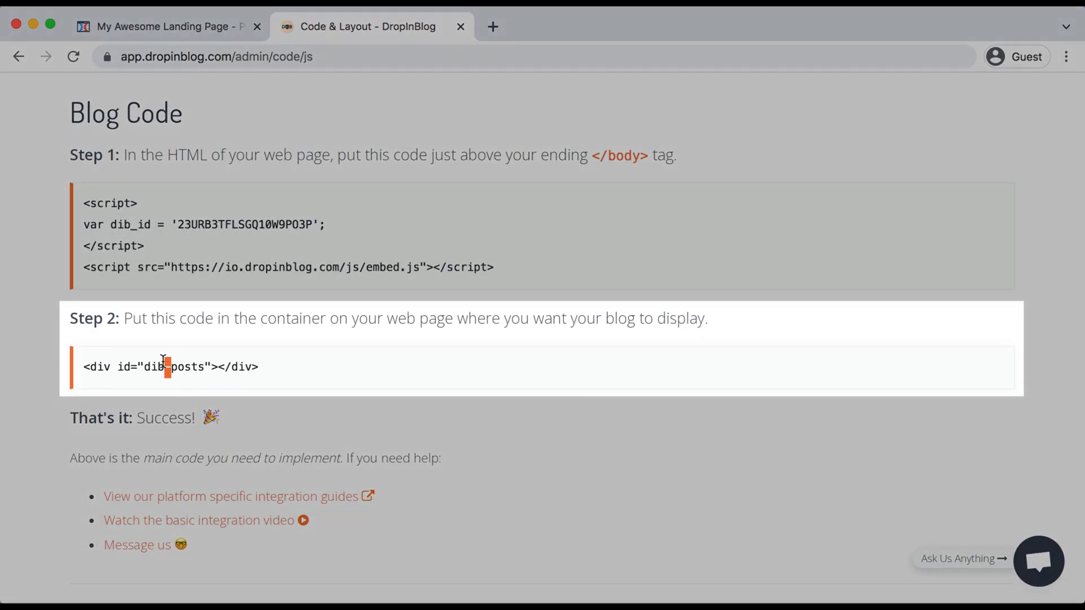
left_click(163, 364)
key("super+c")
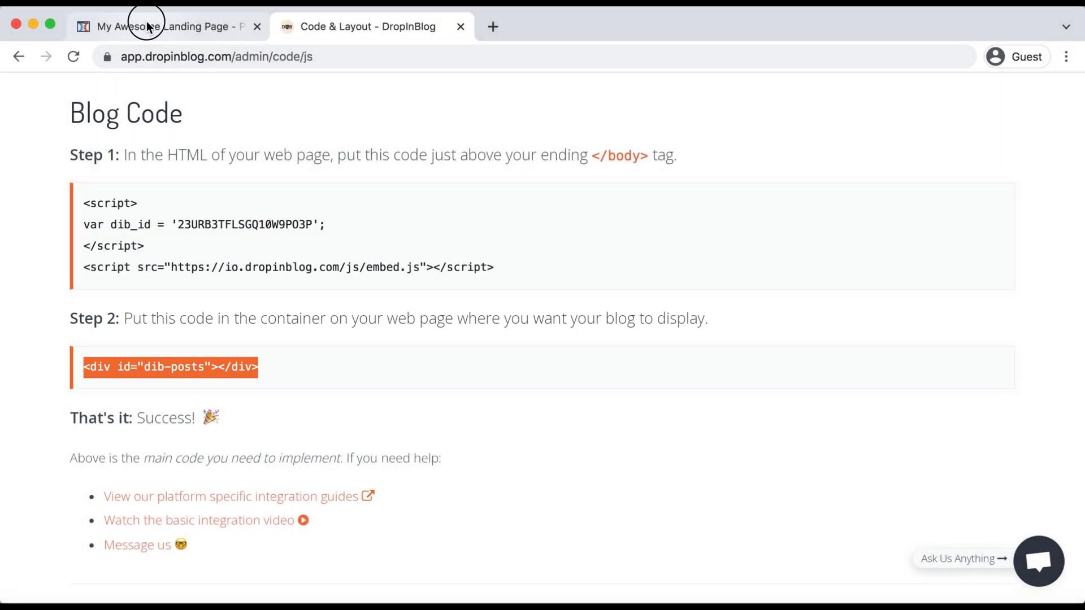
left_click(147, 25)
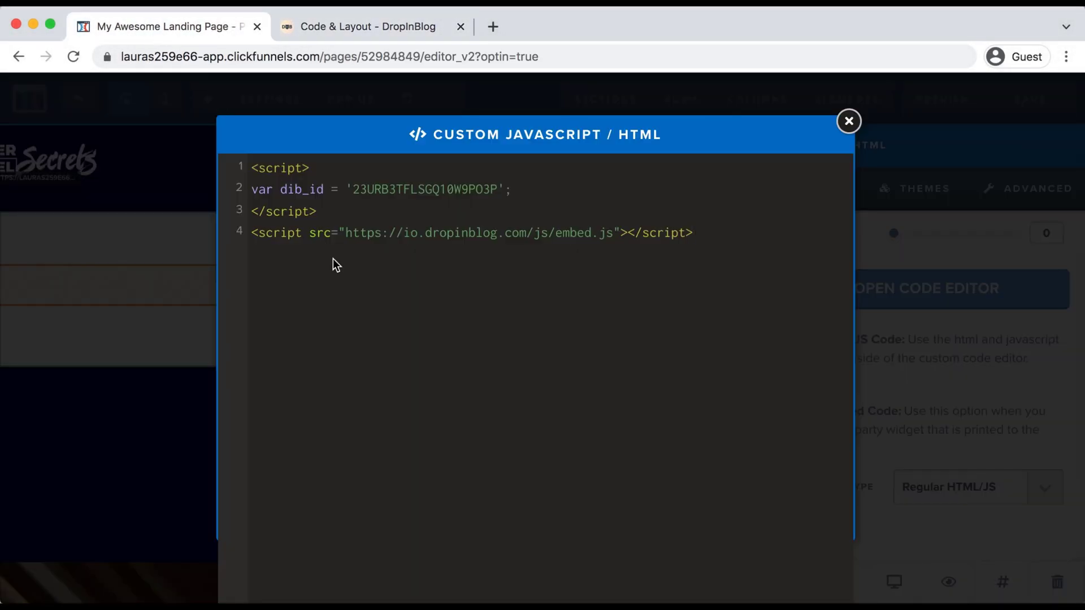
key("Return")
key("super+v")
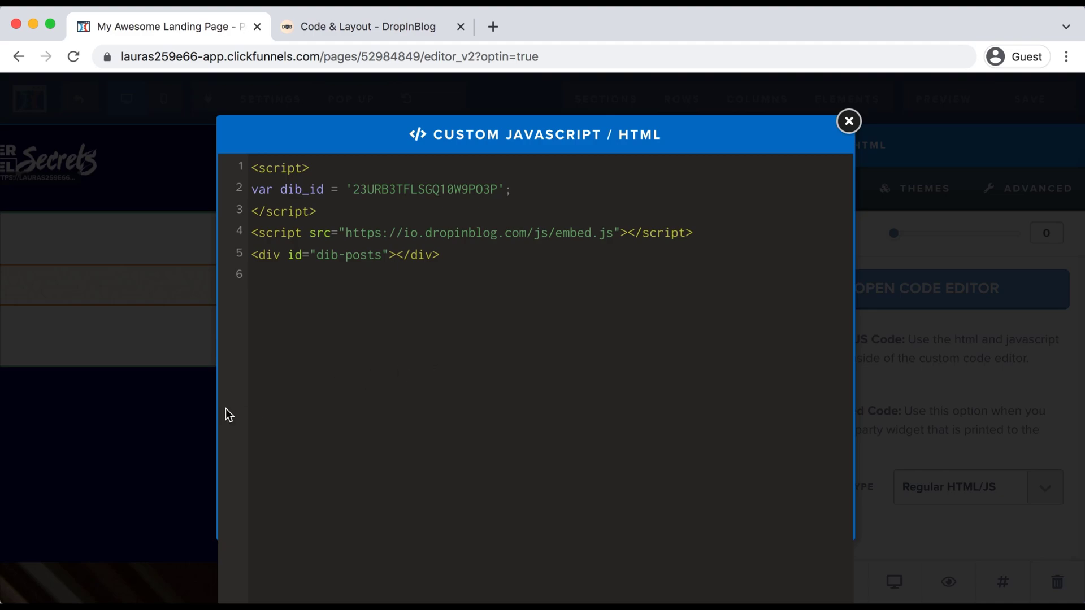
Close the code editor and set the page's SEO title to 'Example Wesbite Blog'.
left_click(188, 403)
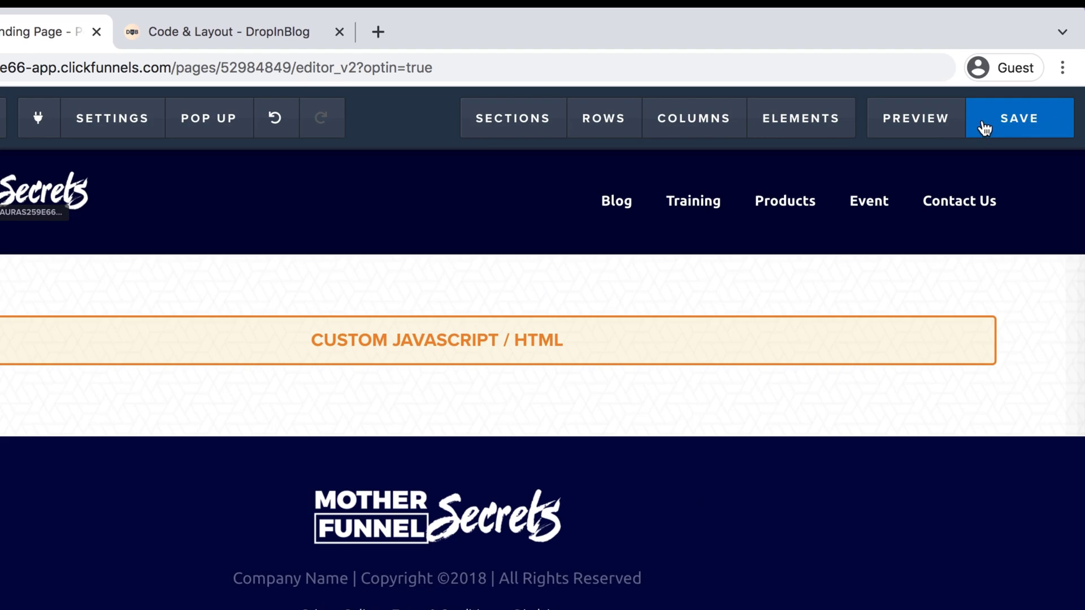
left_click(1019, 123)
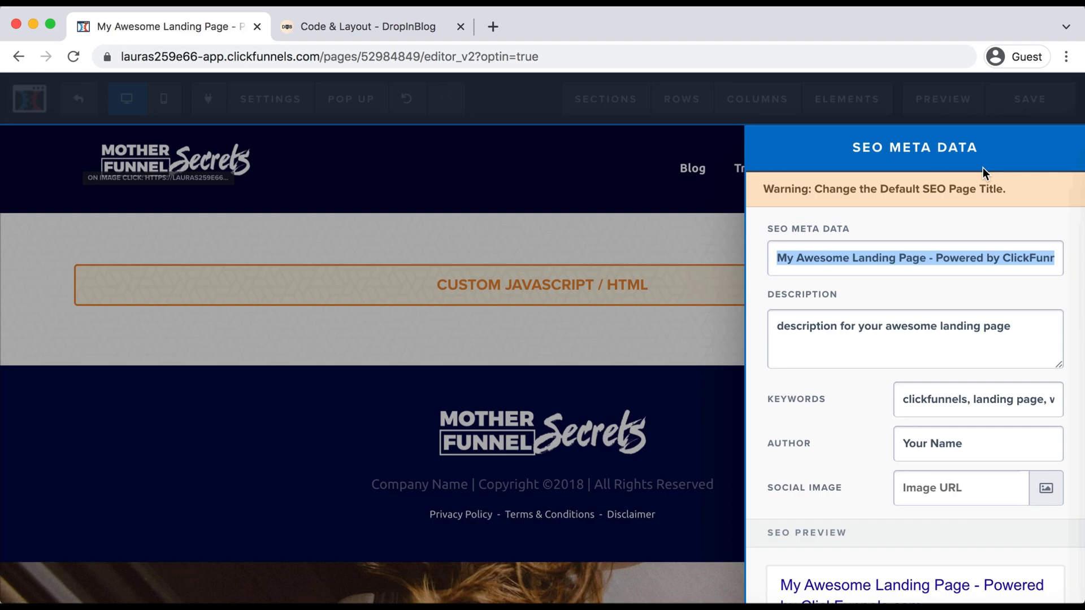
type("Example")
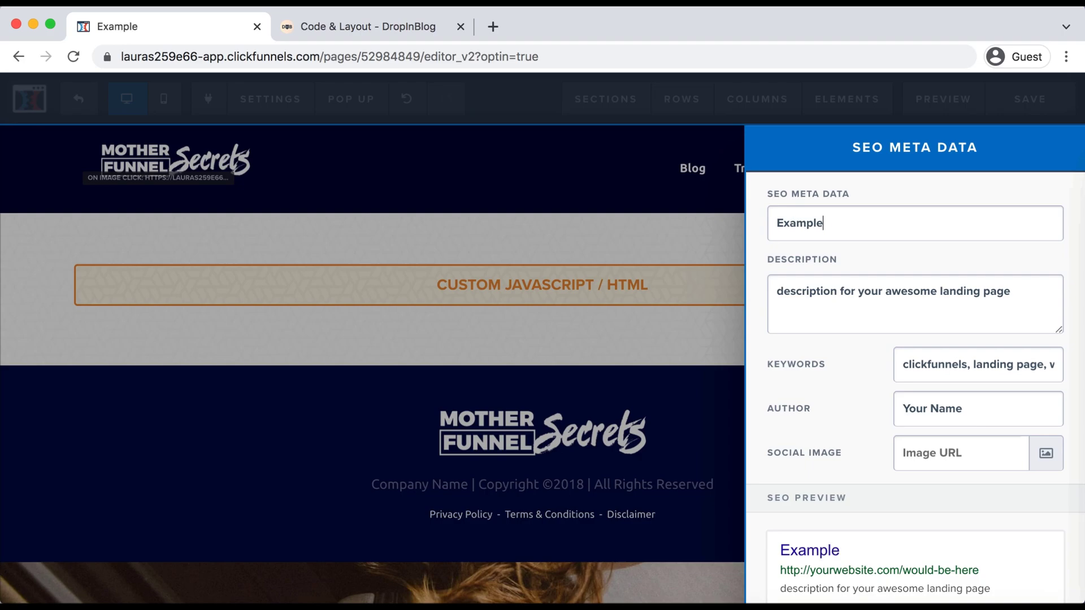
type(" Wesbi")
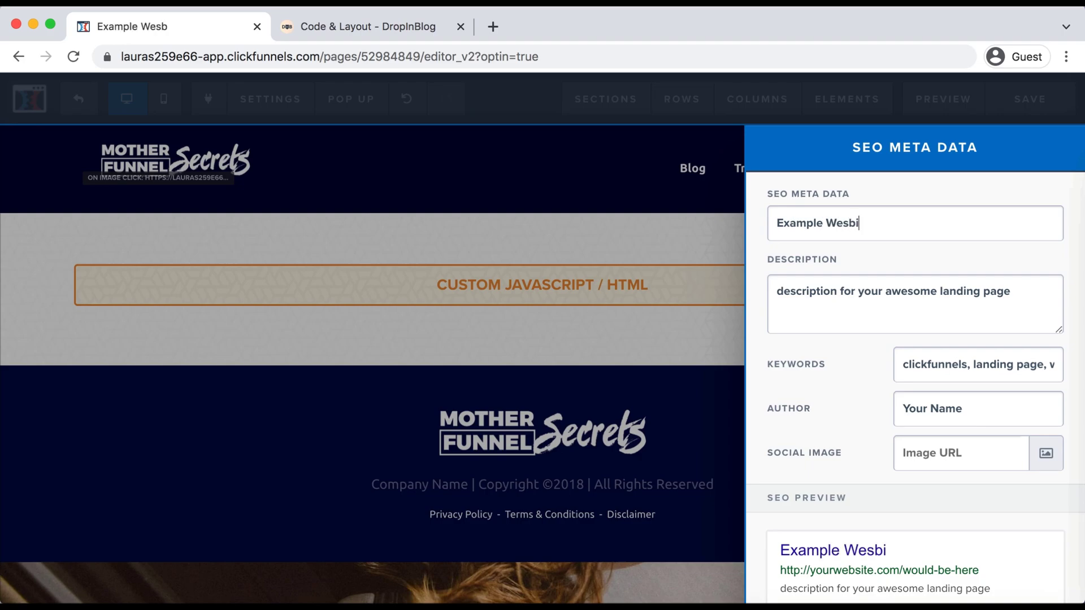
type("te Blog")
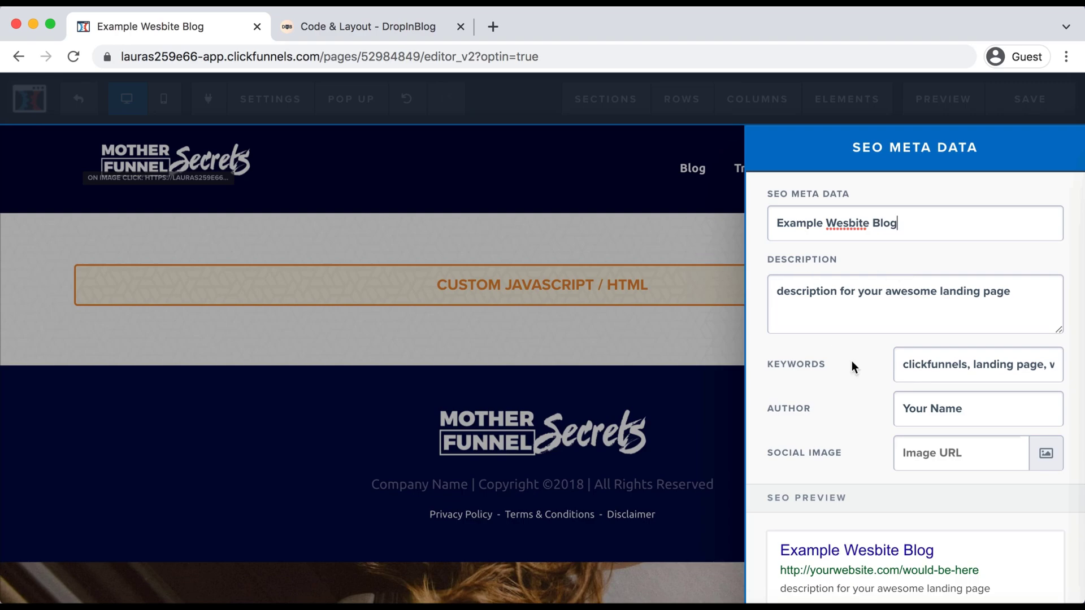
left_click(717, 234)
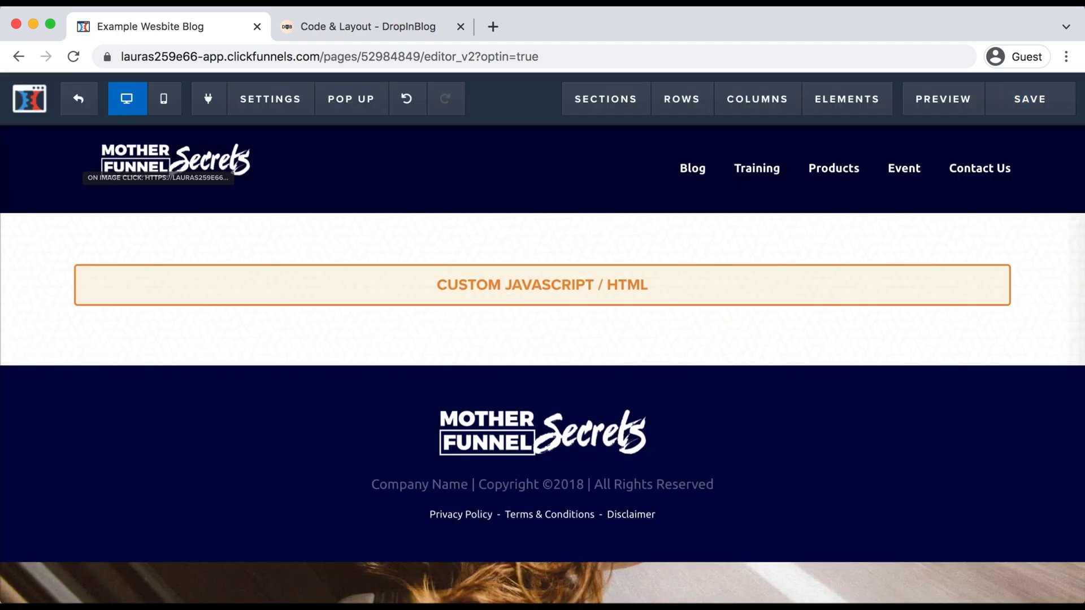
Save the blog page, return to the Blog step overview, and copy the step's page URL.
left_click(1032, 105)
left_click(1031, 106)
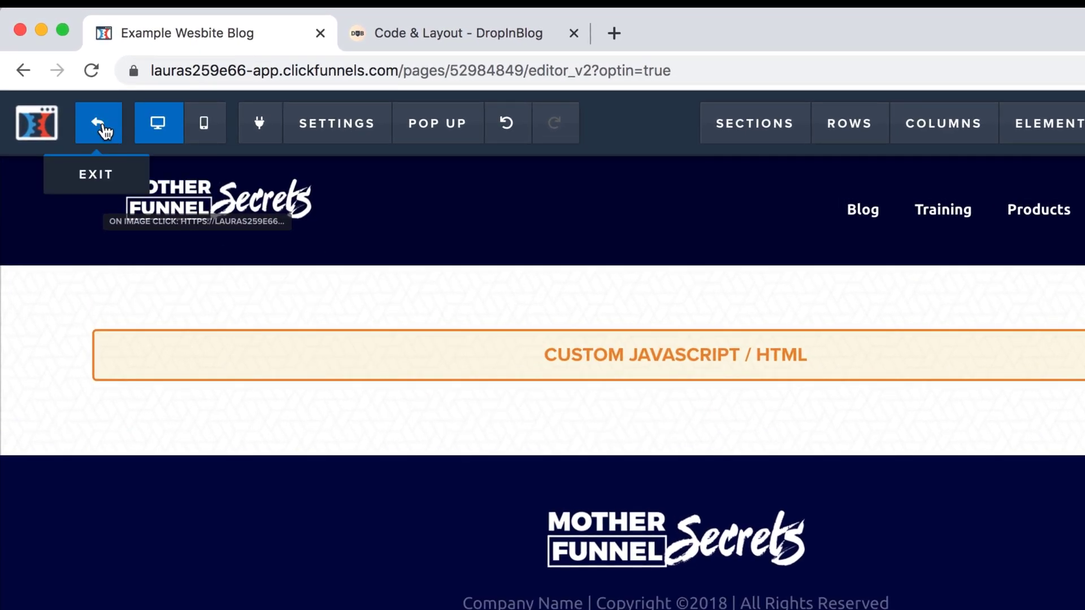
left_click(103, 129)
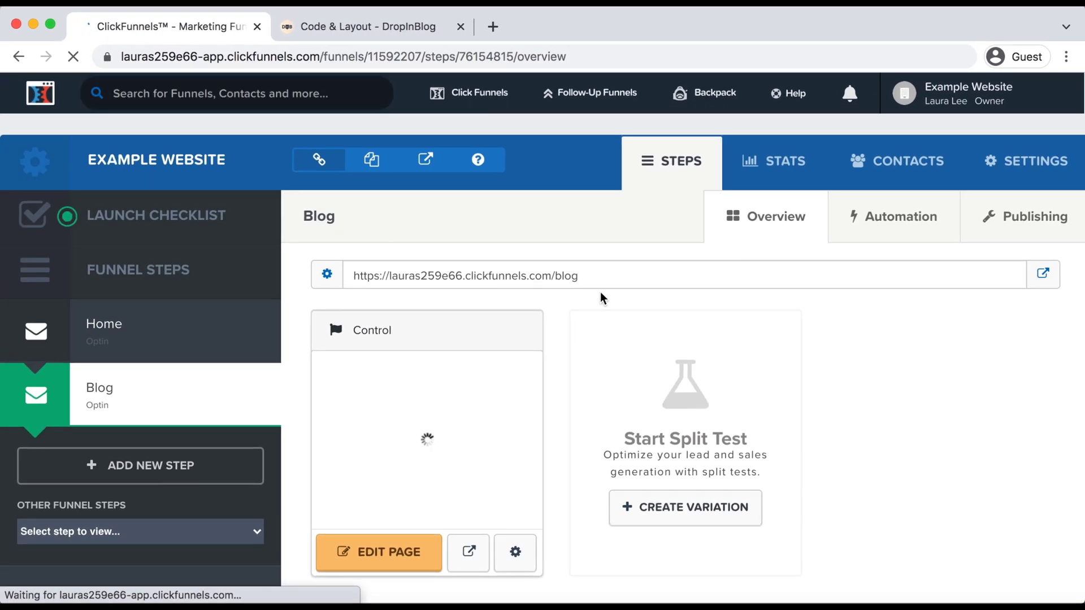
left_click(590, 274)
key("ctrl+c")
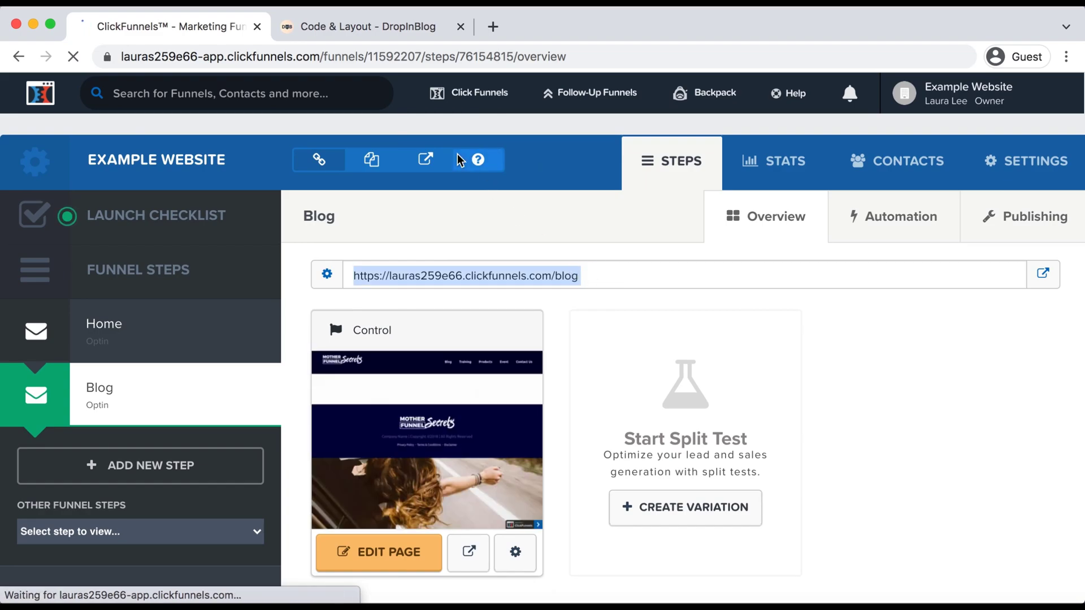
Paste the ClickFunnels /blog page address into DropInBlog's Blog URL setting and save all changes.
left_click(378, 31)
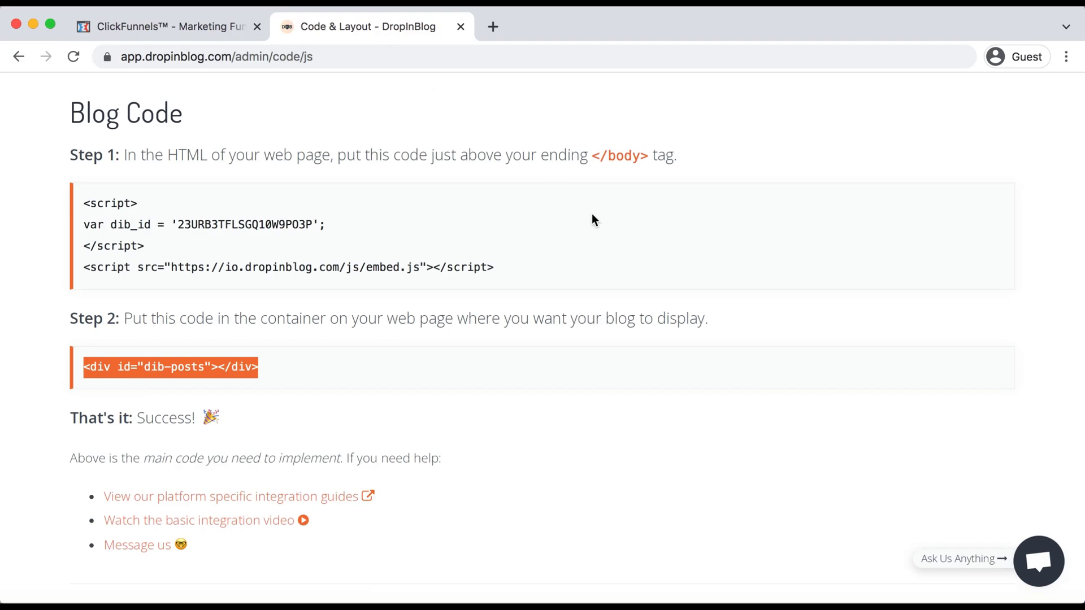
scroll(592, 220, "up", 5)
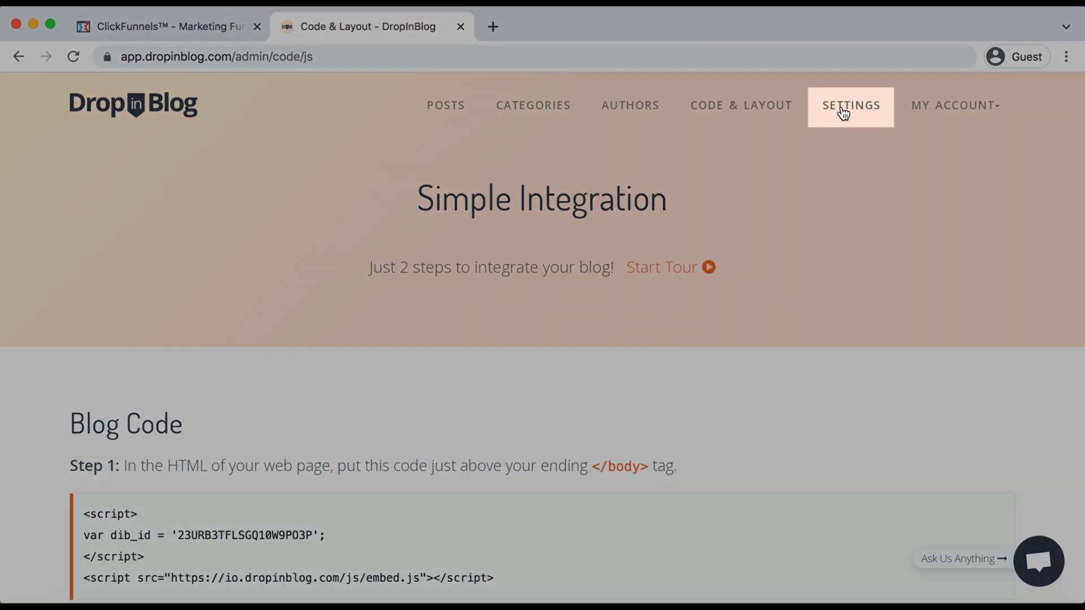
left_click(843, 111)
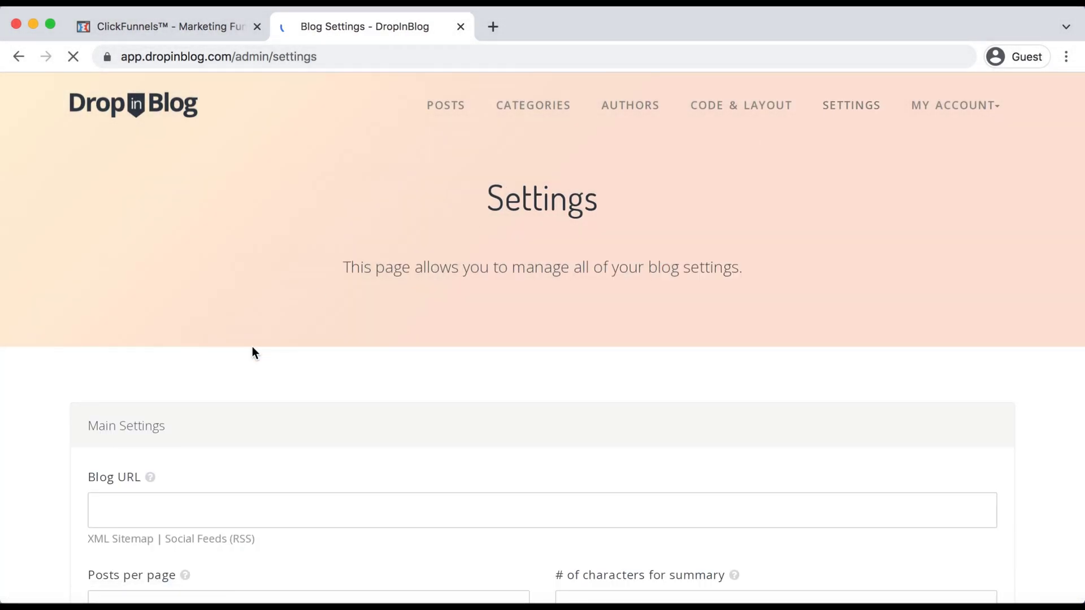
scroll(252, 347, "down", 3)
left_click(254, 351)
key("ctrl+v")
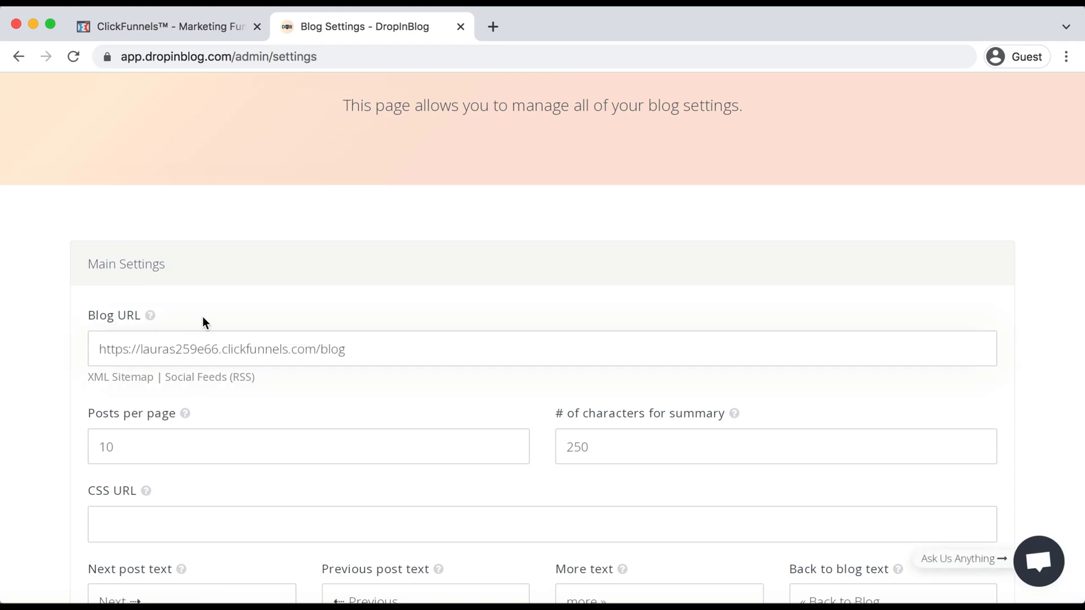
scroll(202, 317, "down", 8)
scroll(202, 316, "down", 3)
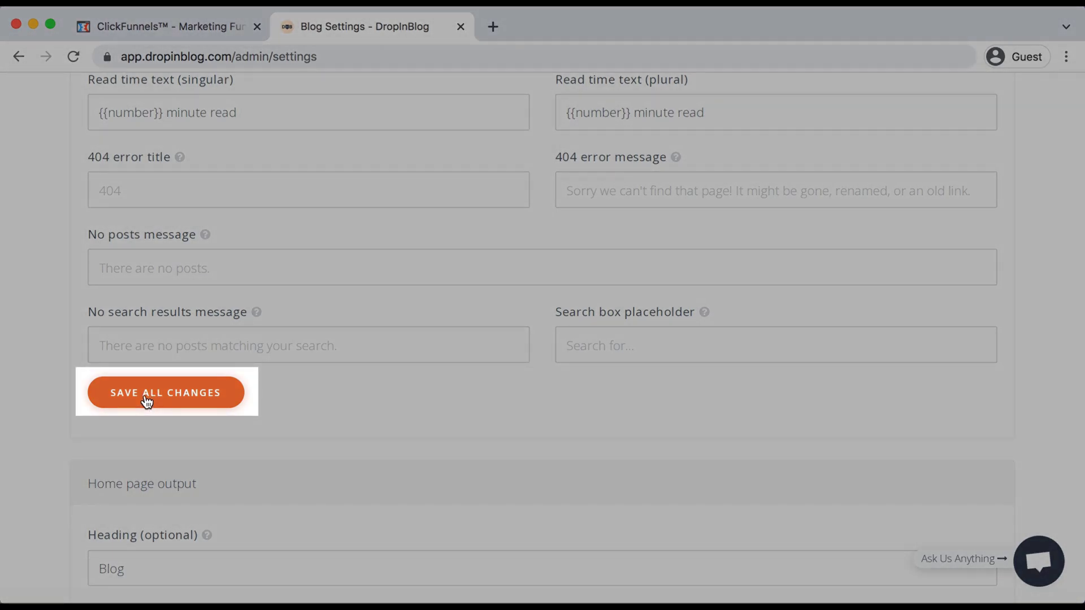
left_click(145, 400)
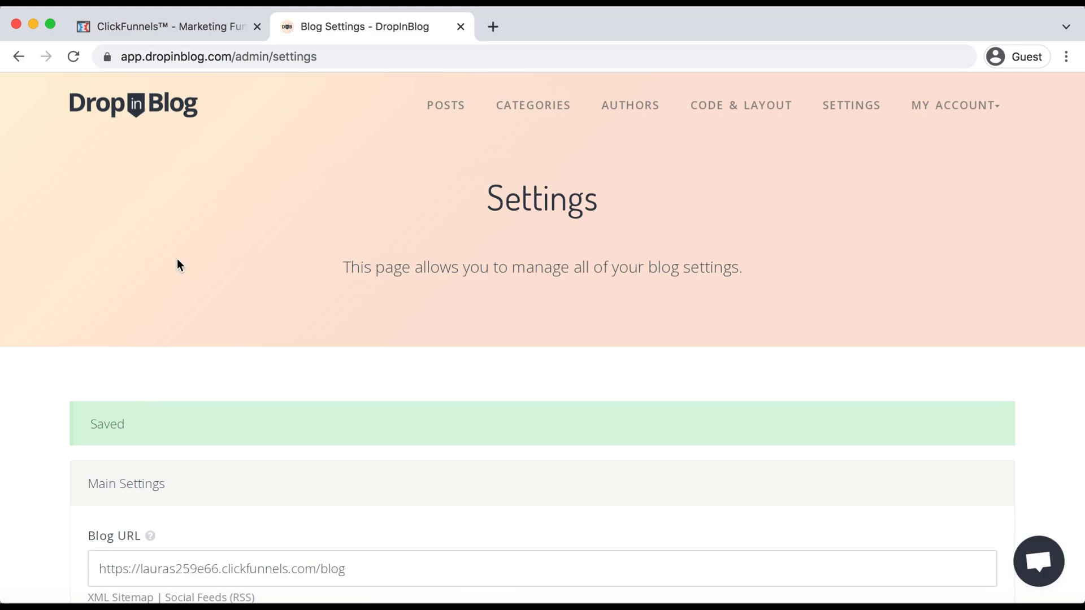
Preview the ClickFunnels Blog page and check the four DropInBlog posts, category filters and search.
left_click(189, 33)
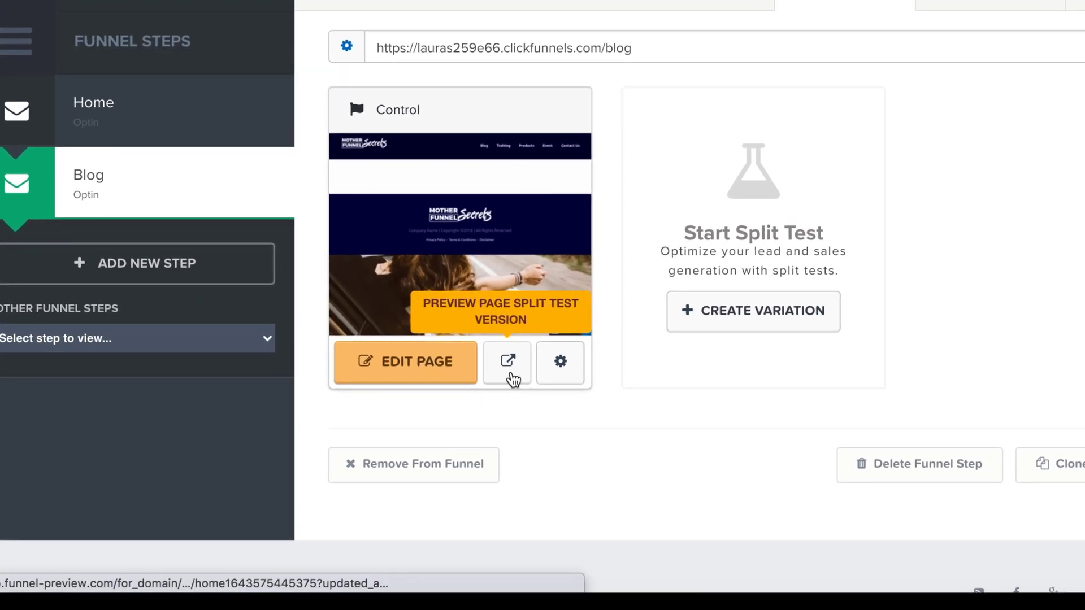
left_click(506, 362)
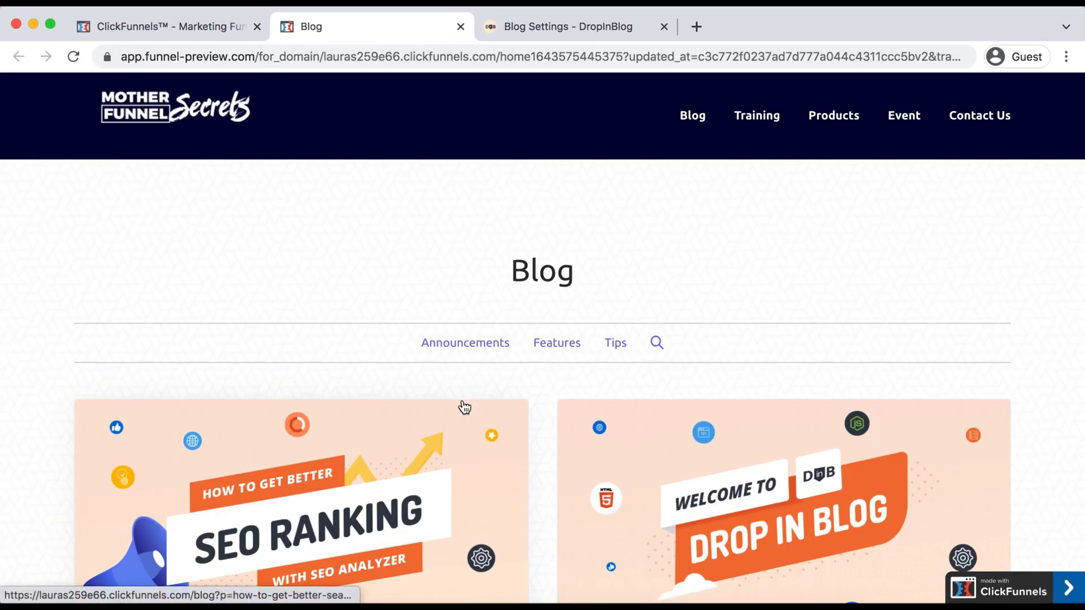
scroll(464, 407, "down", 12)
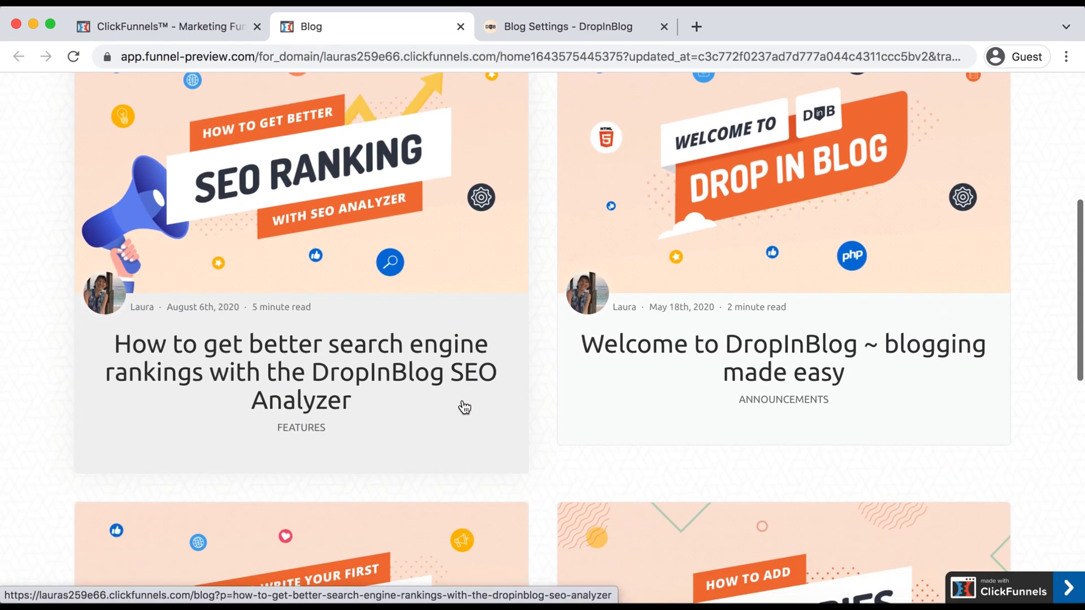
scroll(464, 407, "down", 4)
scroll(464, 407, "up", 8)
scroll(463, 407, "up", 10)
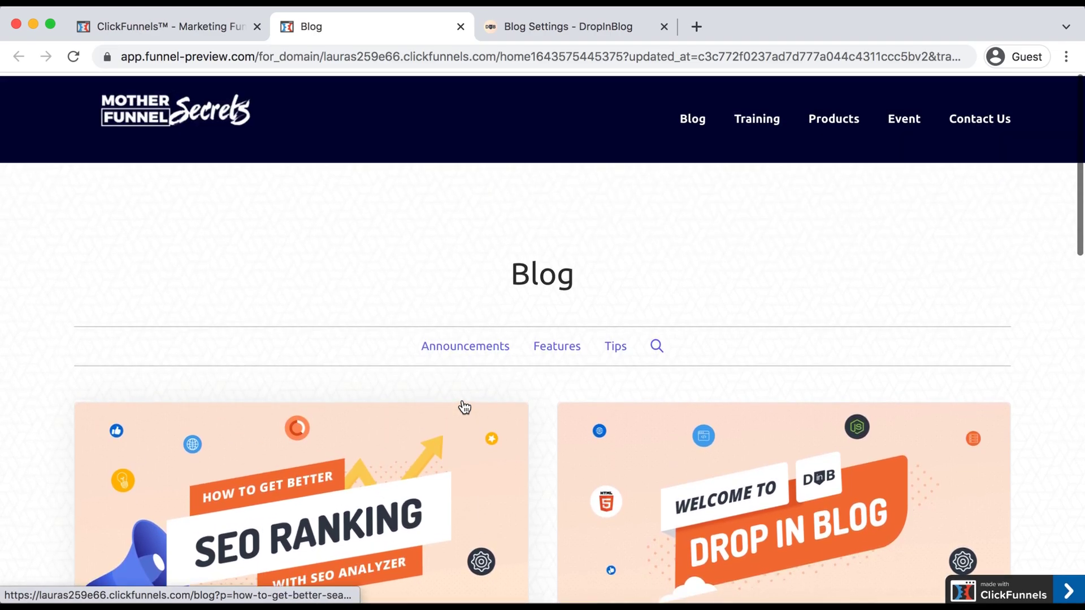
scroll(464, 406, "down", 12)
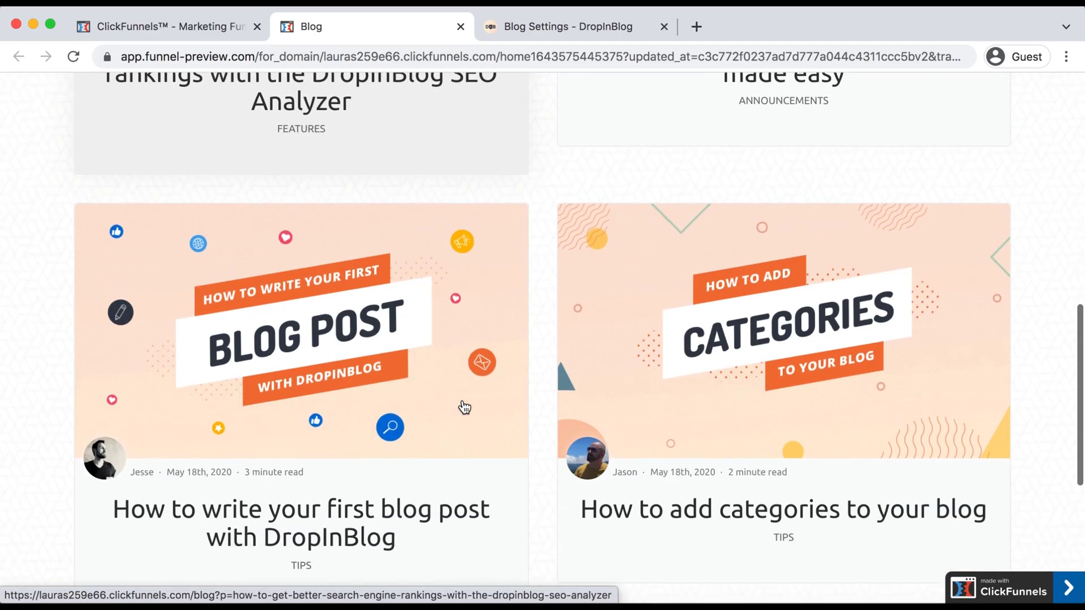
scroll(464, 406, "down", 3)
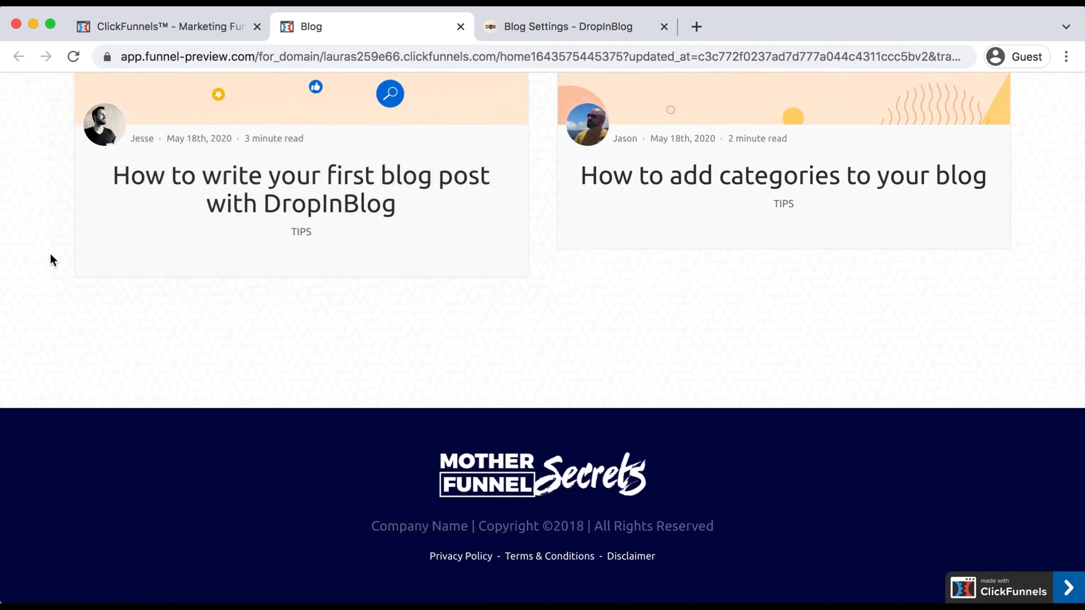
scroll(50, 257, "up", 6)
scroll(51, 260, "up", 8)
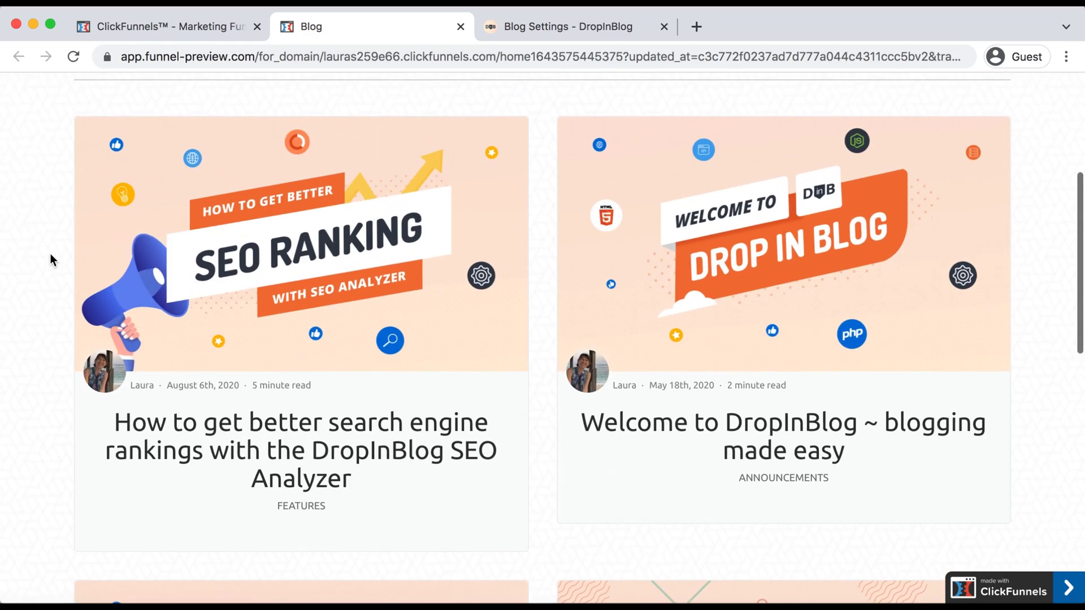
scroll(50, 260, "up", 5)
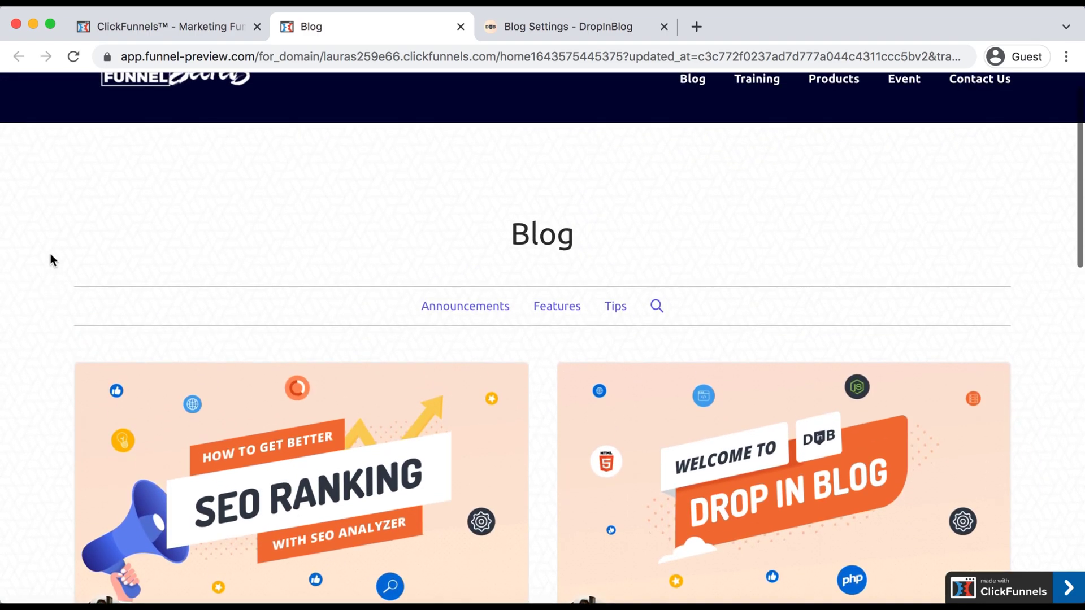